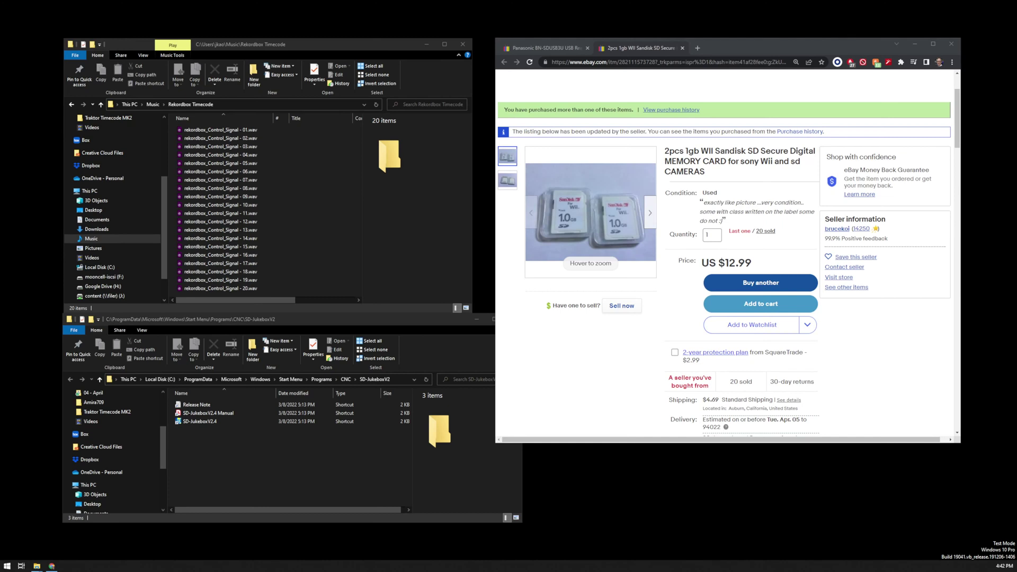
Bring the browser forward and show the Panasonic BN-SDUSB3U SD reader/writer listing at US $13.00.
key("alt+Tab")
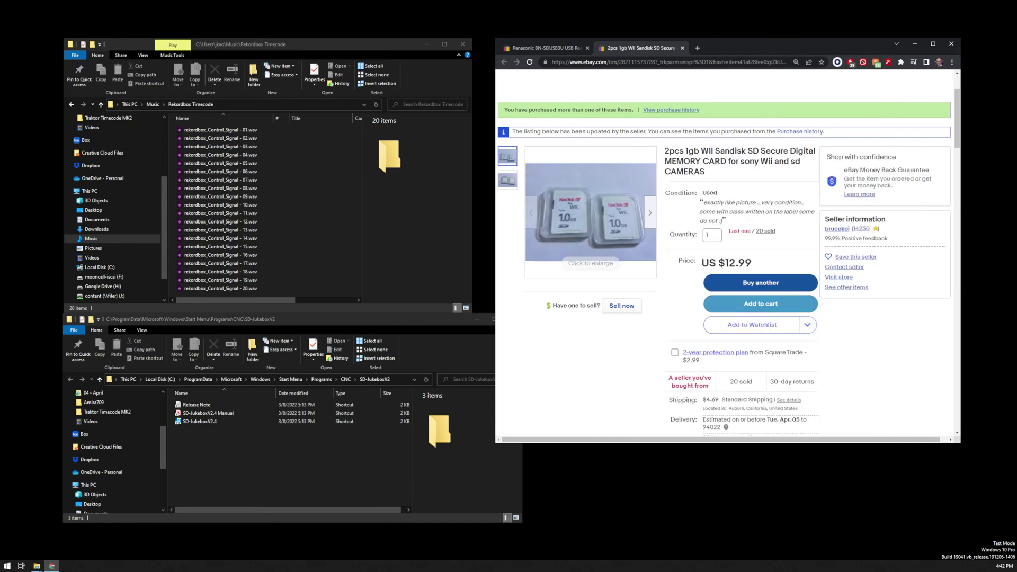
mouse_move(508, 180)
mouse_move(580, 228)
key("ctrl+shift+Tab")
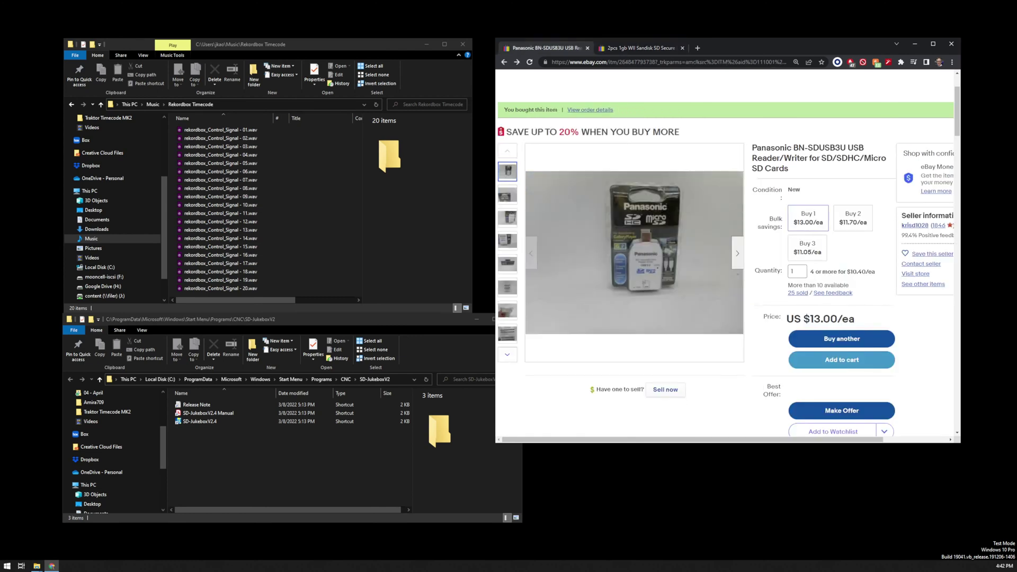
mouse_move(614, 239)
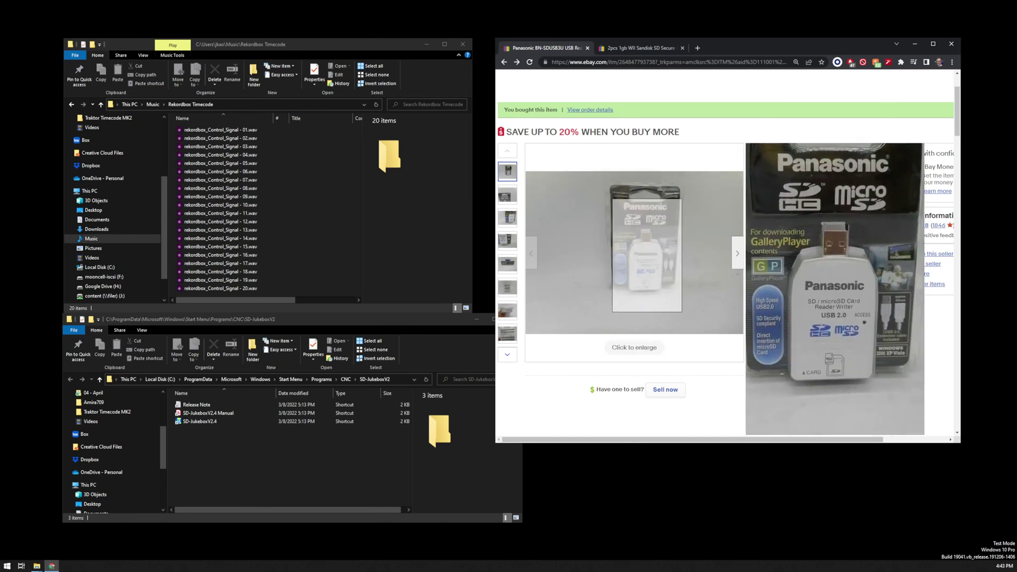
mouse_move(649, 262)
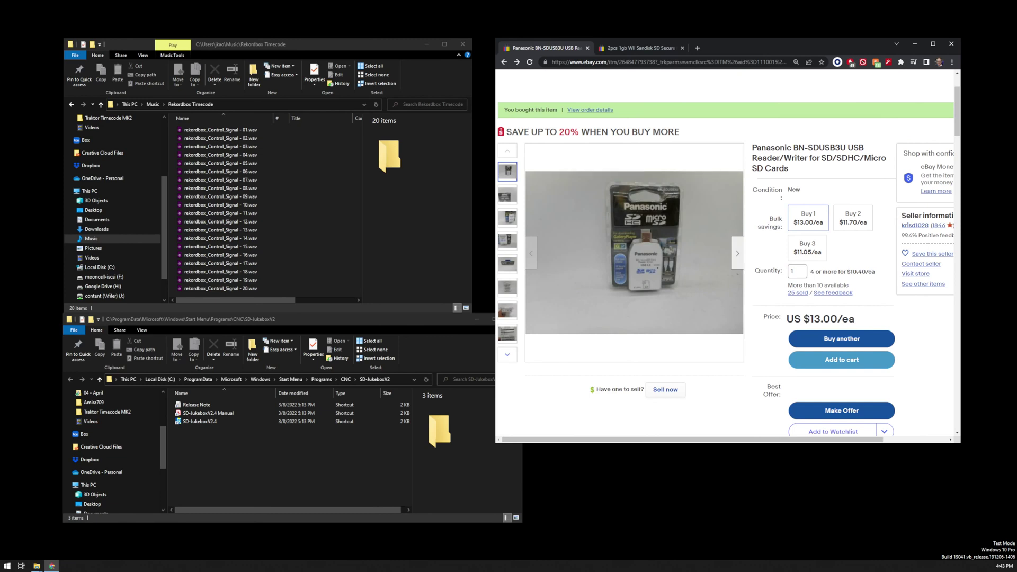
Select the SD-JukeboxV2.4 shortcut, raise the folder window, and bring the empty D: window forward.
key("alt+Tab")
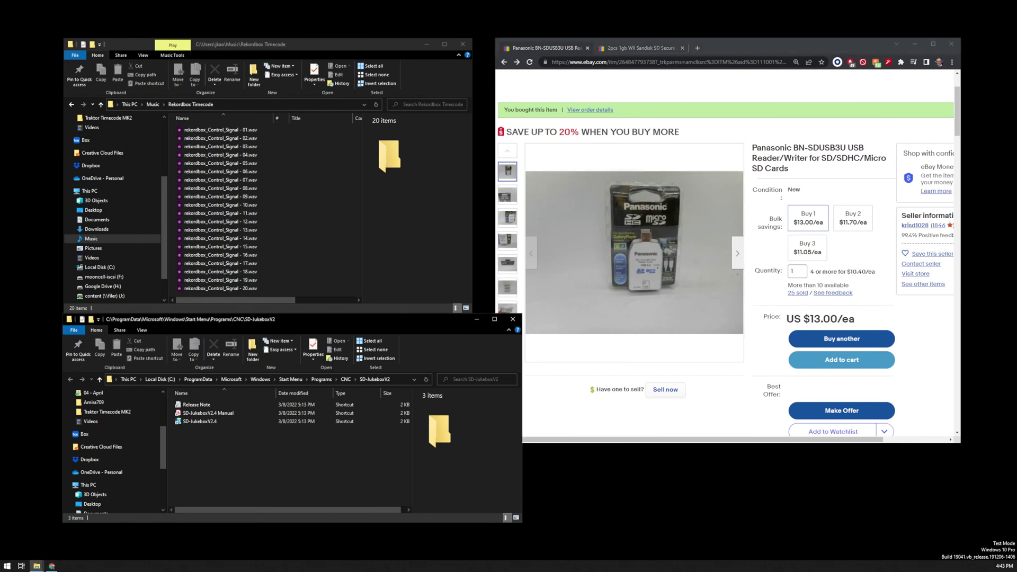
left_click(199, 421)
left_click(199, 421)
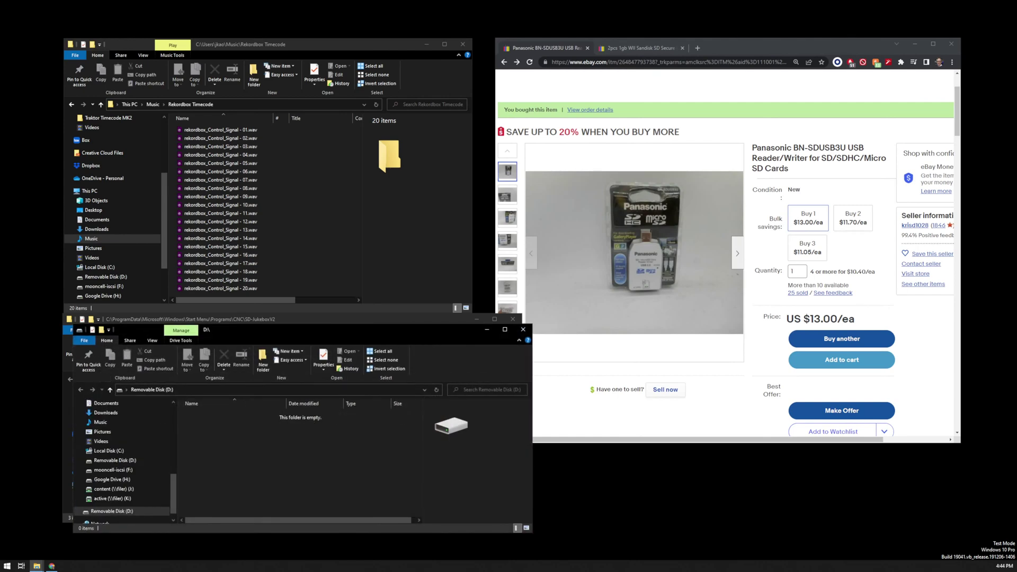
left_click_drag(314, 321, 432, 182)
left_click(529, 365)
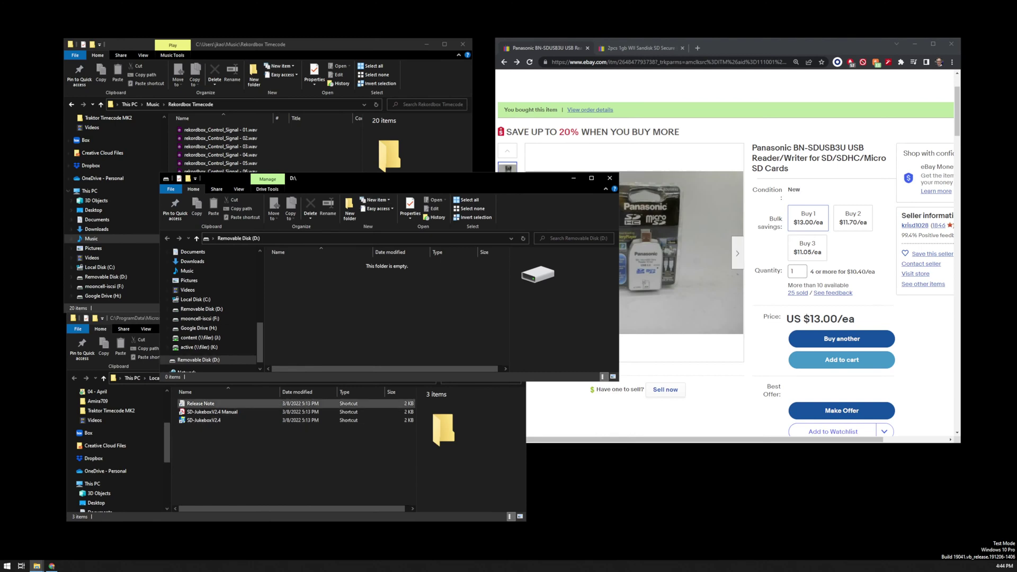
Quick-format Removable Disk (D:) as FAT with default allocation size and volume label RKBOX.
right_click(202, 359)
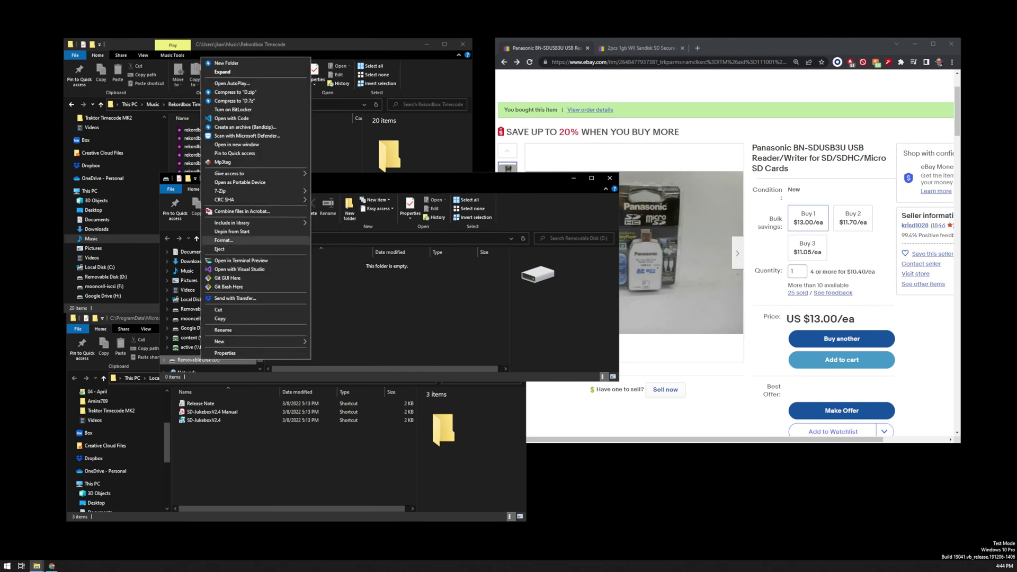
left_click(223, 240)
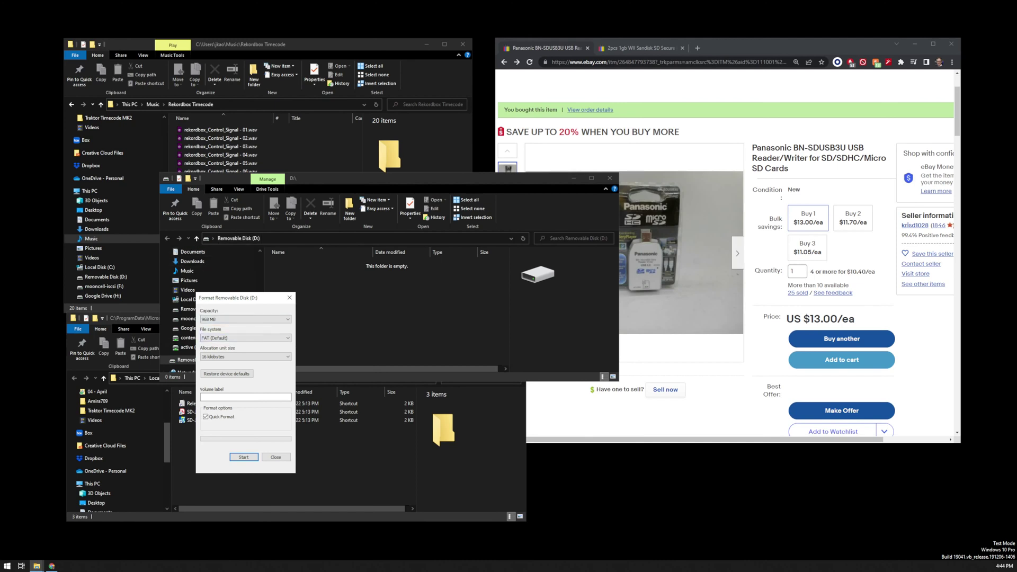
left_click(246, 356)
left_click(245, 363)
left_click(245, 397)
type("RDBO")
left_click(217, 396)
key("BackSpace")
key("BackSpace")
key("BackSpace")
left_click(244, 457)
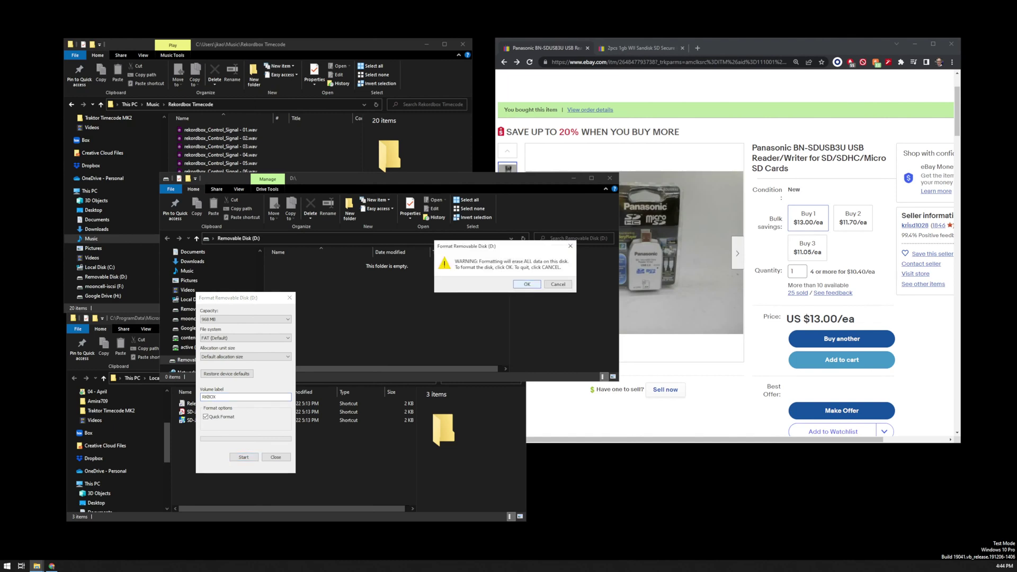
left_click(527, 284)
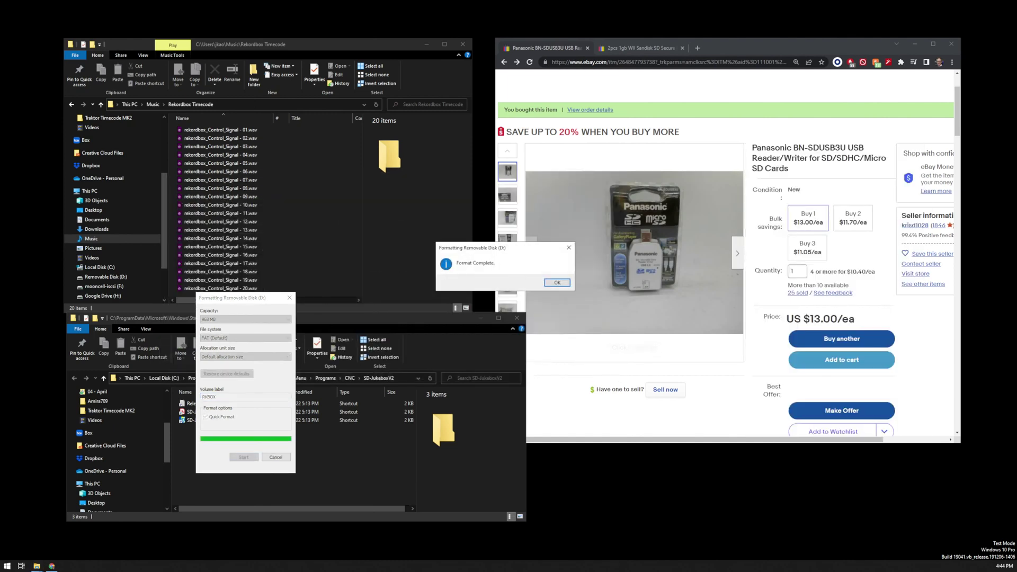
key("Return")
key("Escape")
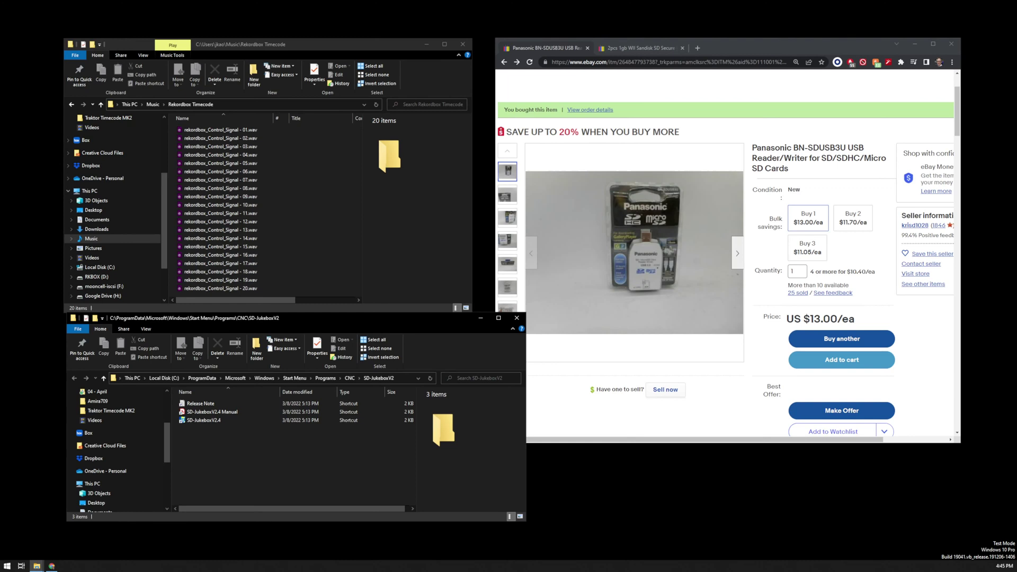
Launch SD-Jukebox V2.4 from its shortcut and position the player window beside the Rekordbox Timecode folder.
left_click(204, 421)
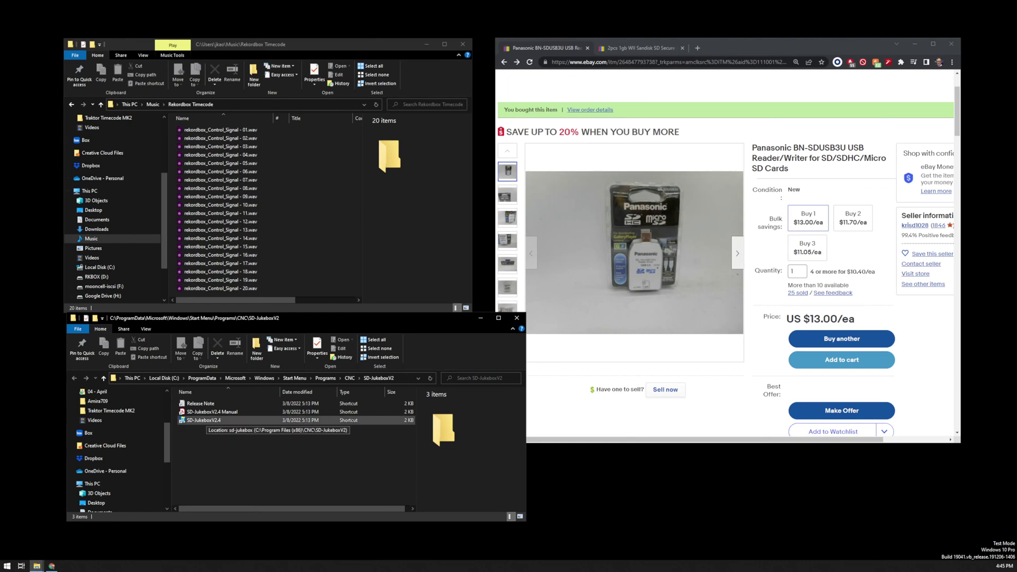
left_click(204, 420)
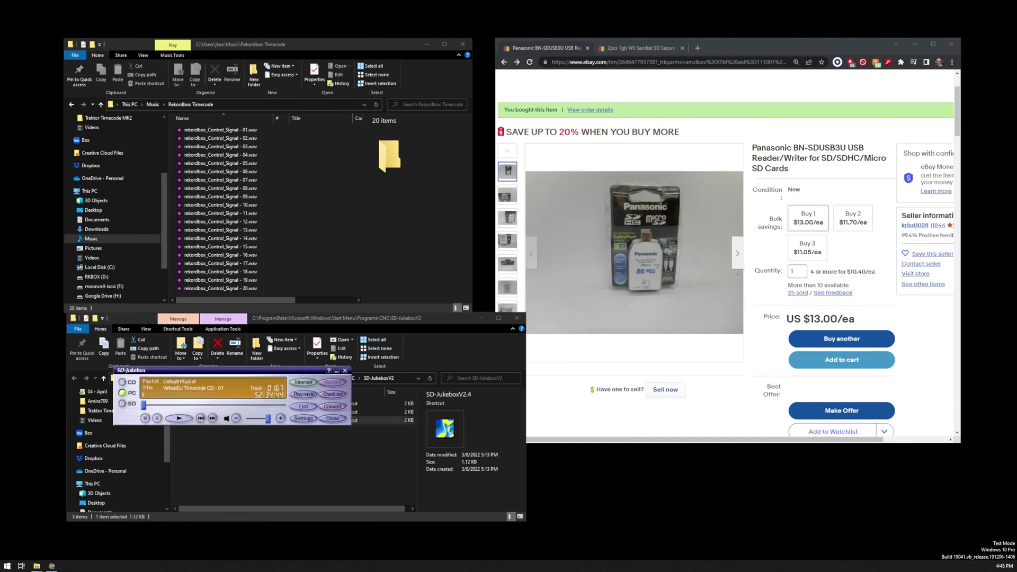
left_click_drag(221, 371, 273, 325)
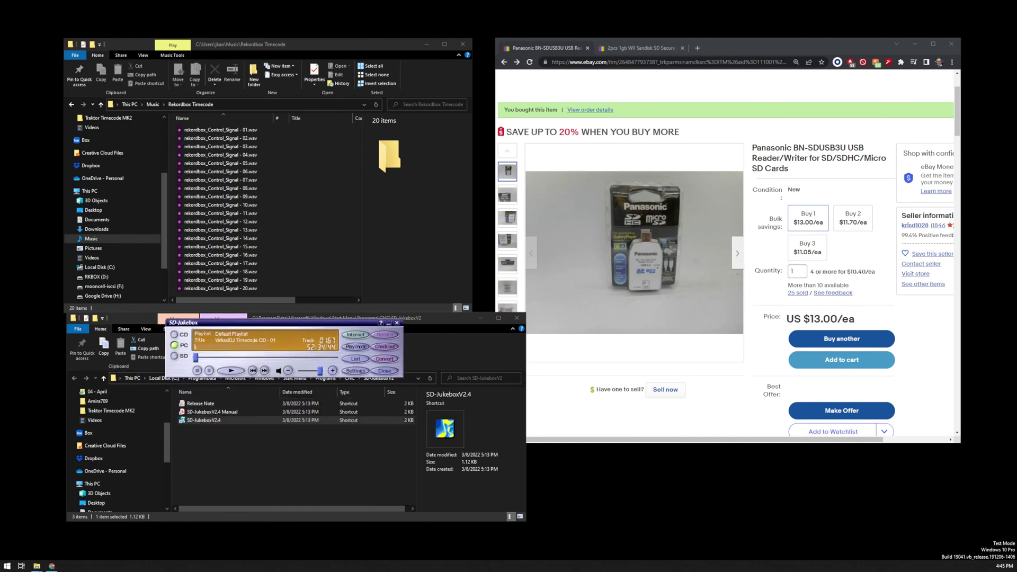
left_click_drag(307, 323, 307, 334)
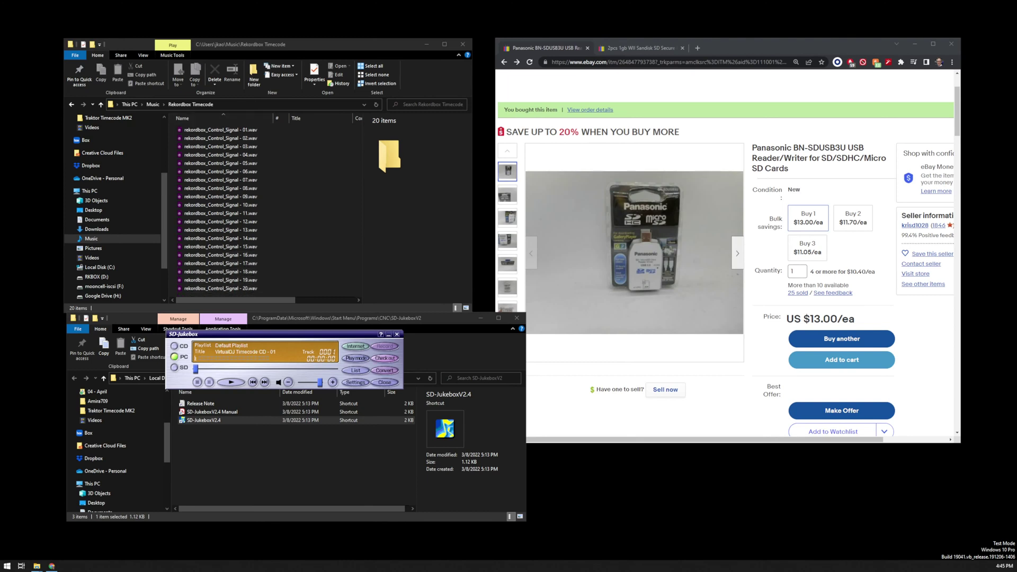
Open the conversion window and pick Rekordbox Timecode as the source folder.
left_click(384, 370)
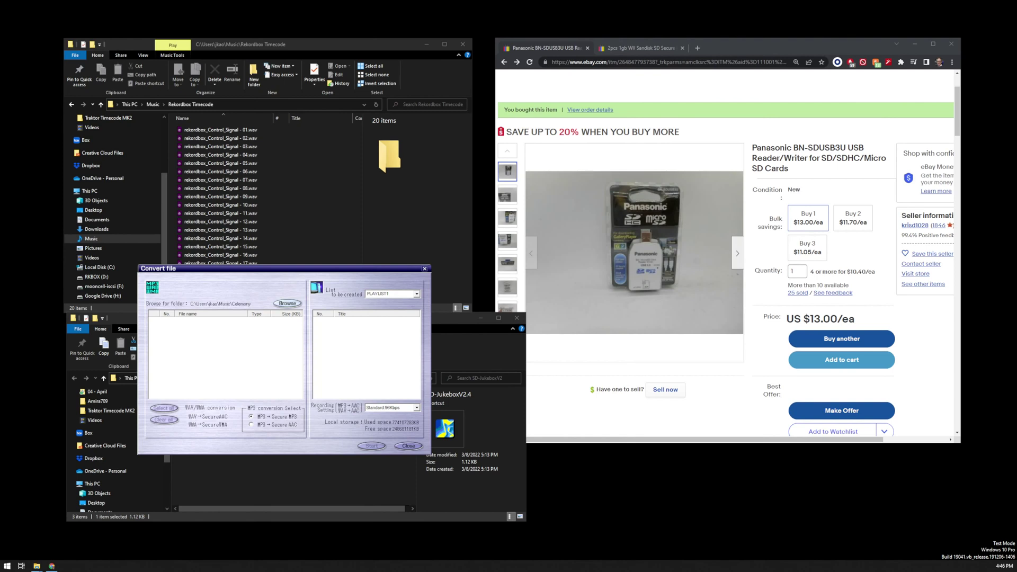
left_click(287, 303)
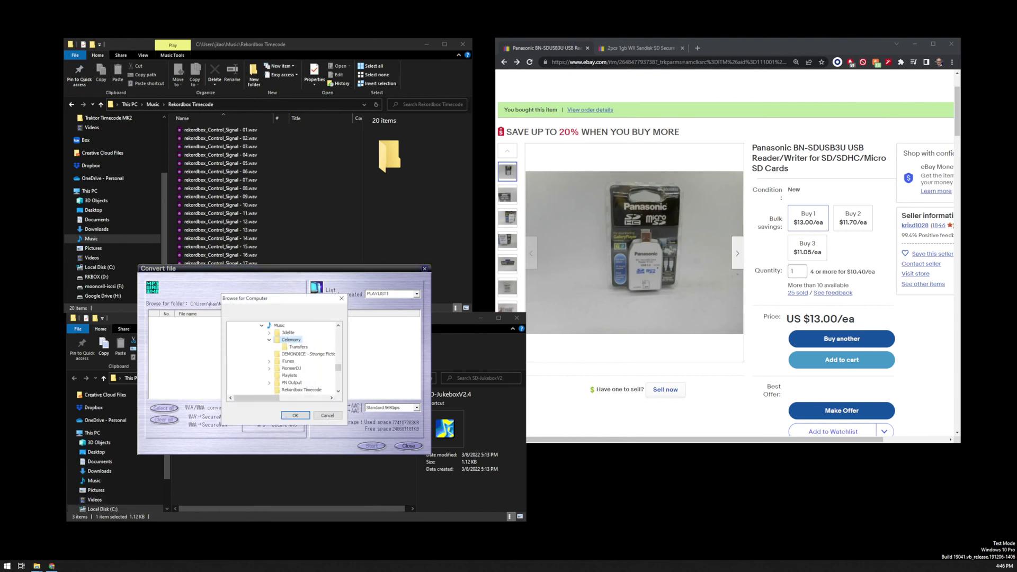
left_click(269, 340)
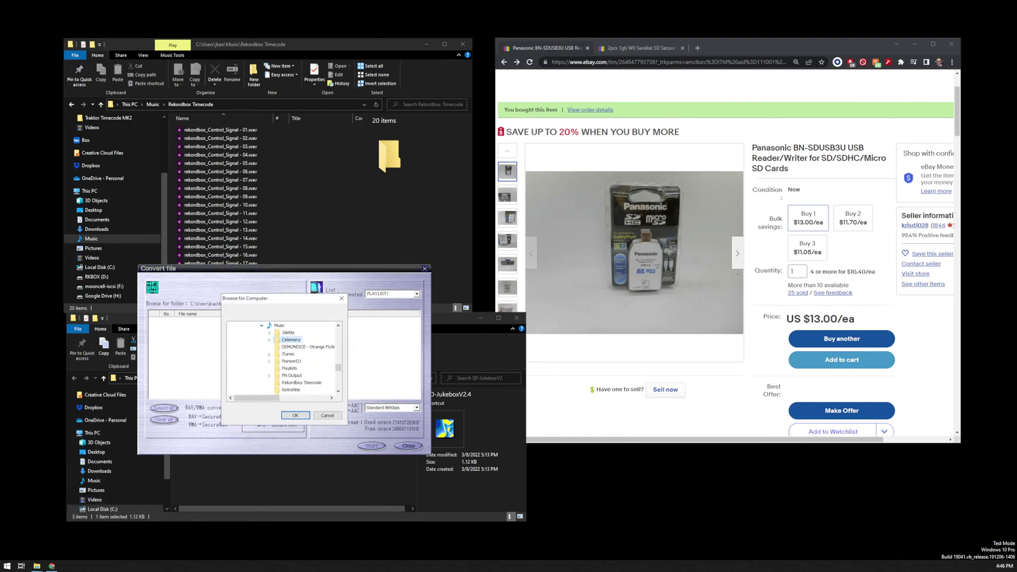
left_click(301, 382)
left_click(295, 416)
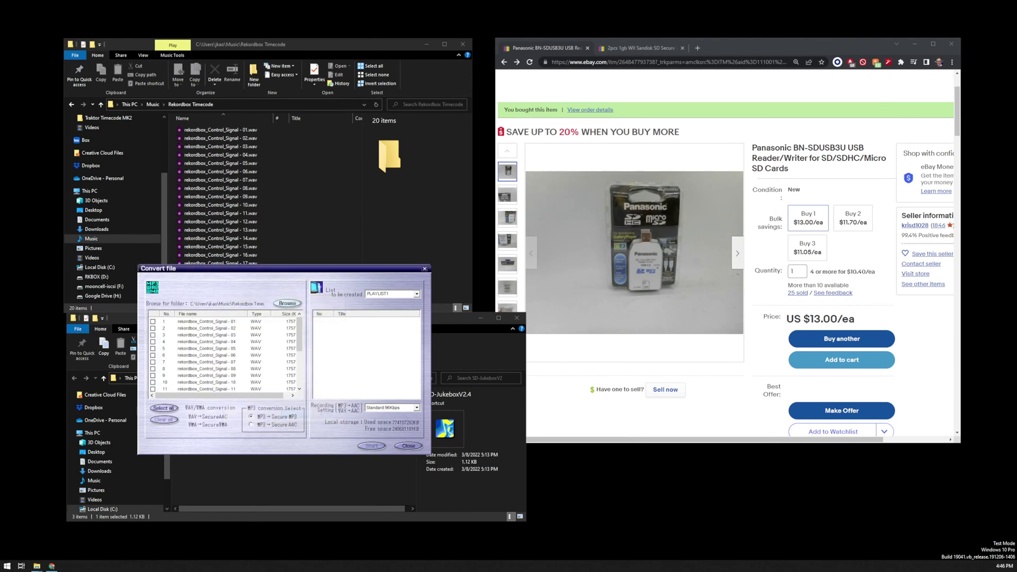
Tick only rekordbox_Control_Signal - 01 for conversion.
left_click(206, 335)
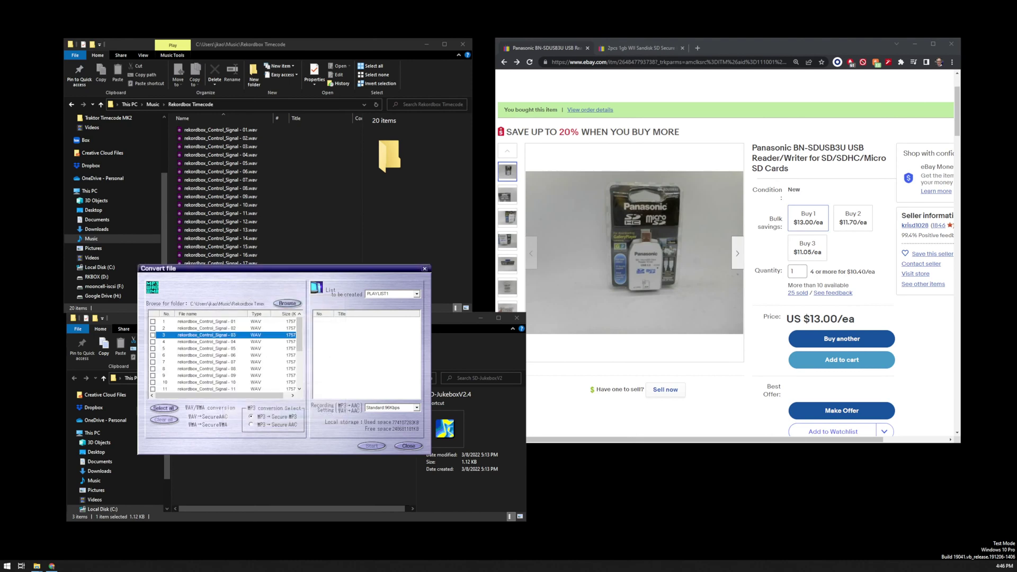
mouse_move(300, 335)
left_mouse_down()
mouse_move(300, 371)
mouse_move(300, 334)
left_mouse_up()
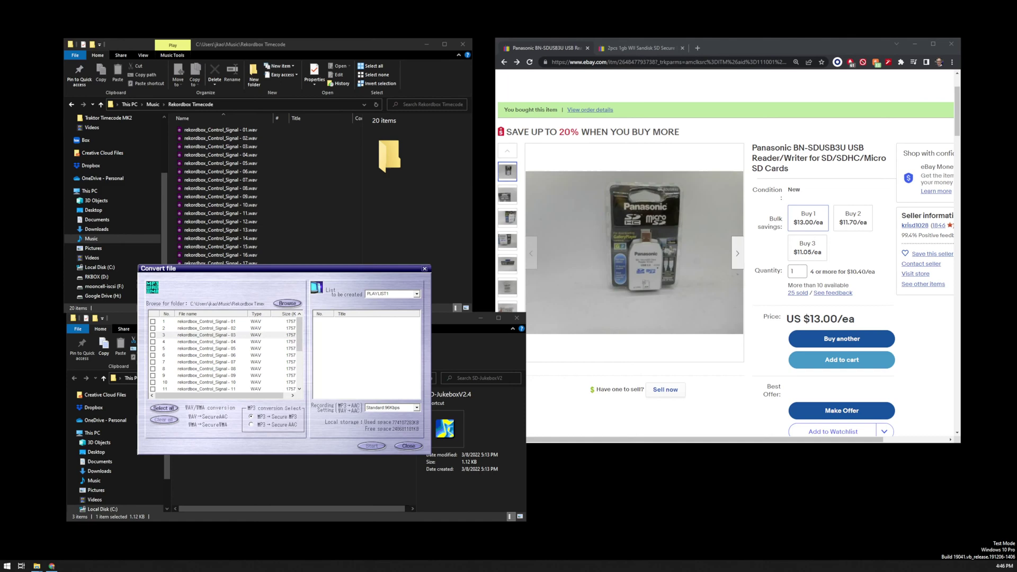
left_click(163, 408)
left_click(163, 420)
left_click(153, 321)
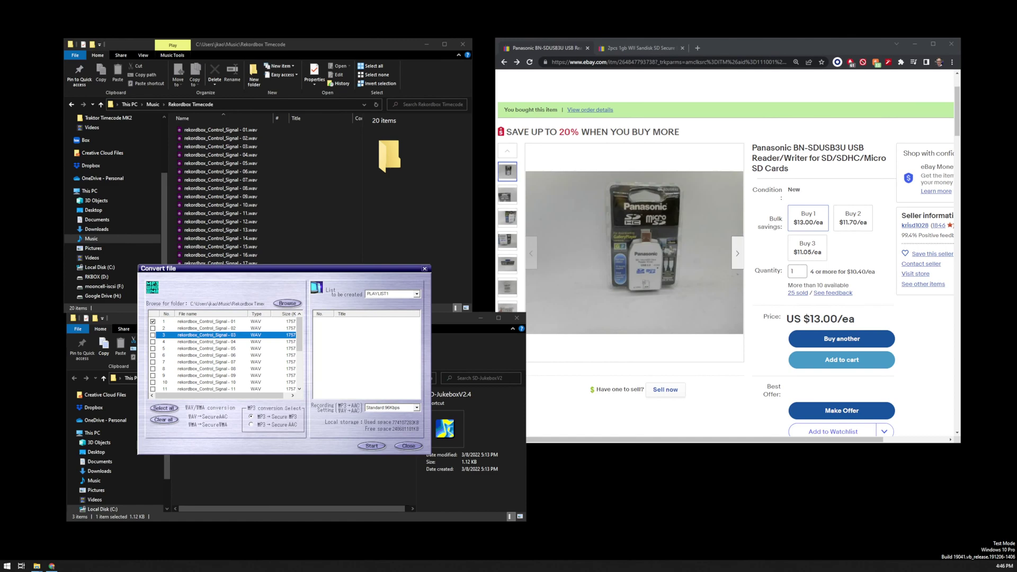
Name the list DEMO and choose High-quality 128Kbps recording.
left_click(417, 294)
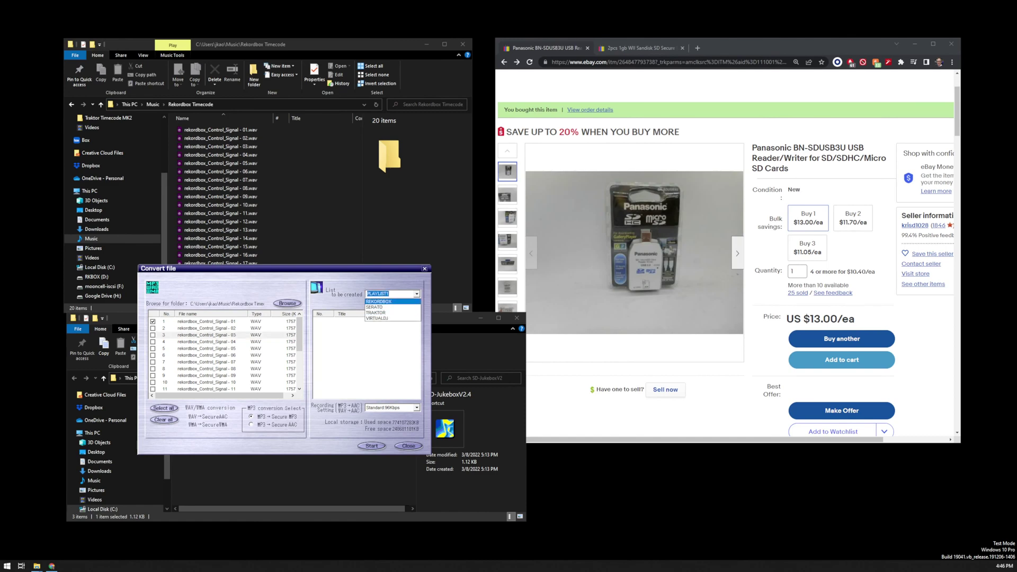
left_click(380, 301)
type("DEMO")
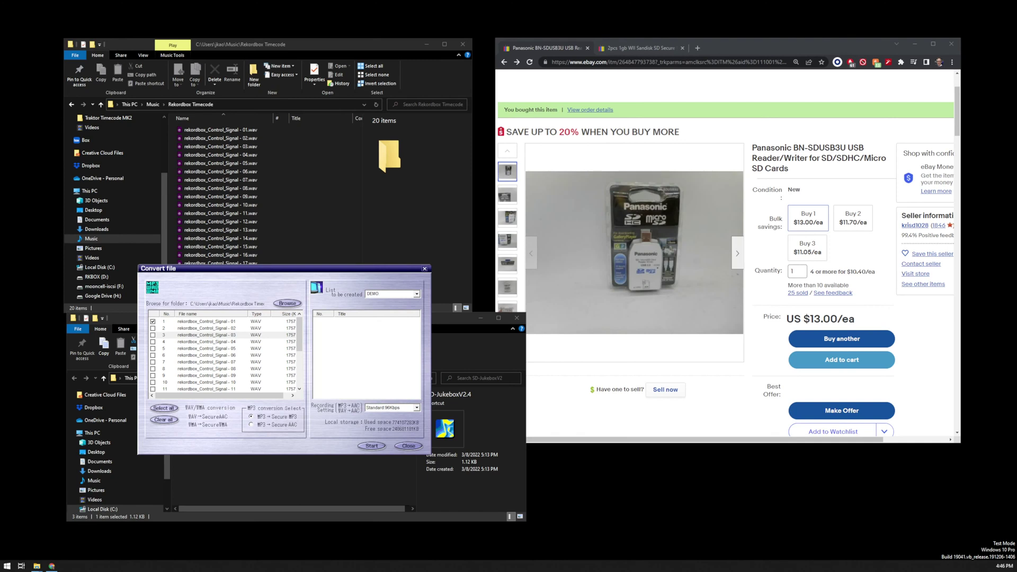
left_click(417, 408)
left_click(391, 414)
Convert rekordbox_Control_Signal - 01 into DEMO and dismiss the completion message.
left_click(372, 446)
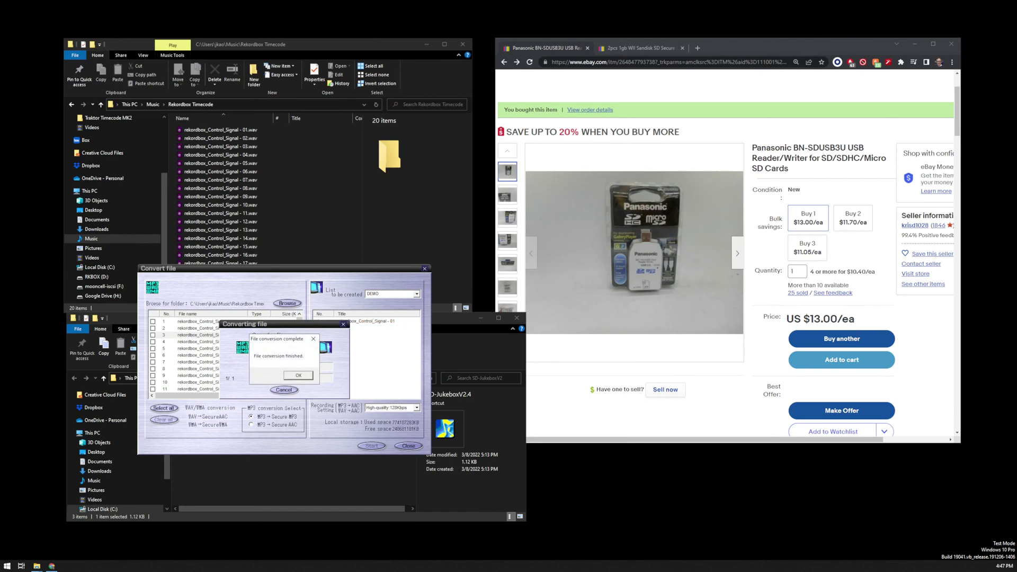
key("Return")
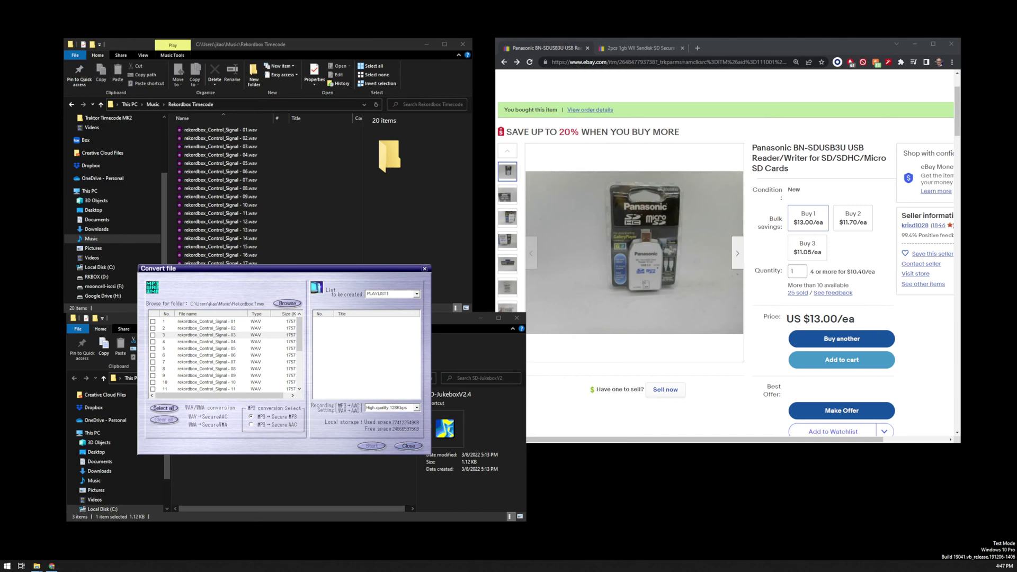
left_click(417, 294)
left_click(417, 294)
left_click(408, 445)
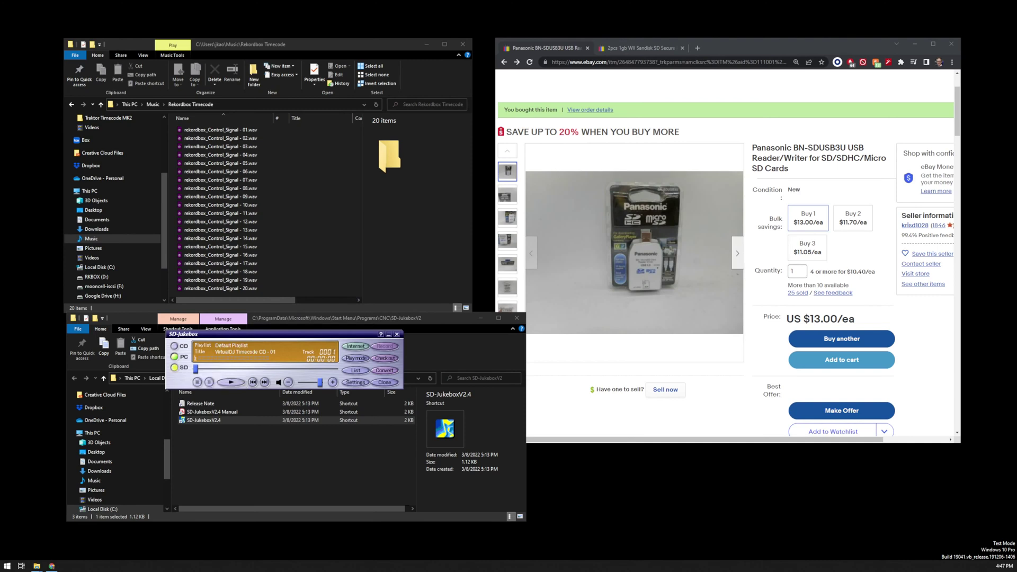
left_click(175, 368)
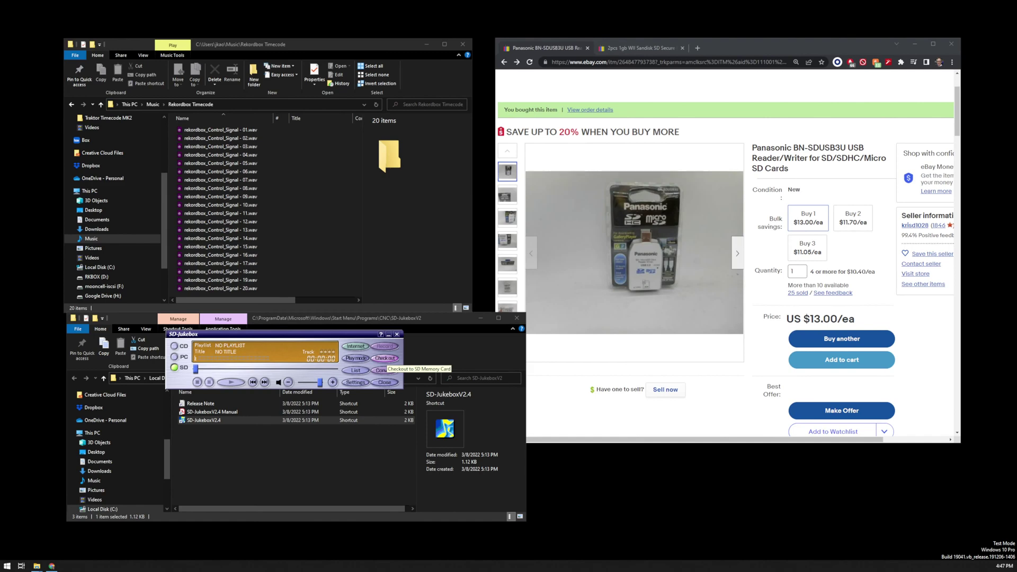
Open the checkout window and select DEMO as the source PC playlist.
left_click(385, 358)
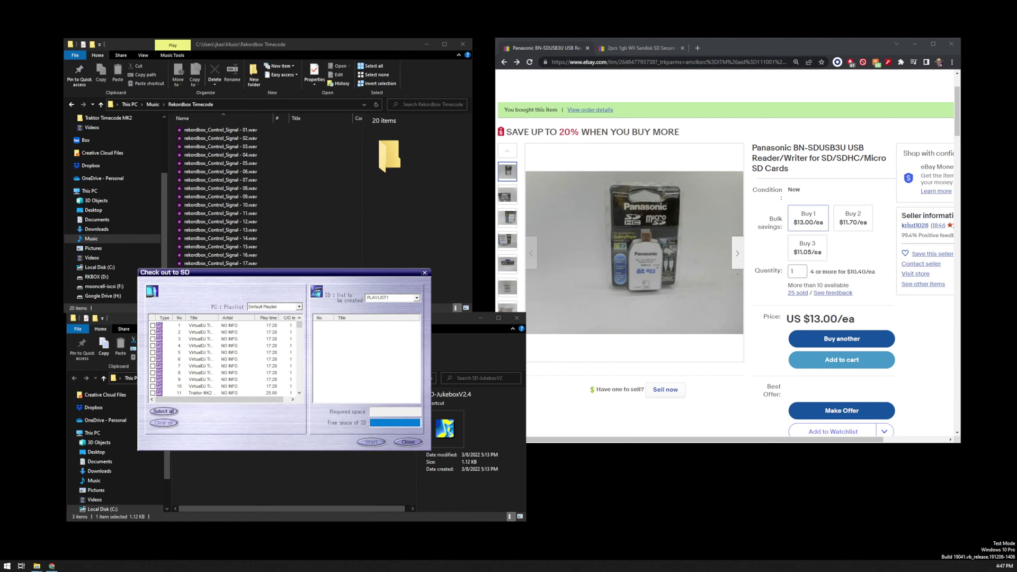
left_click(299, 307)
left_click(272, 342)
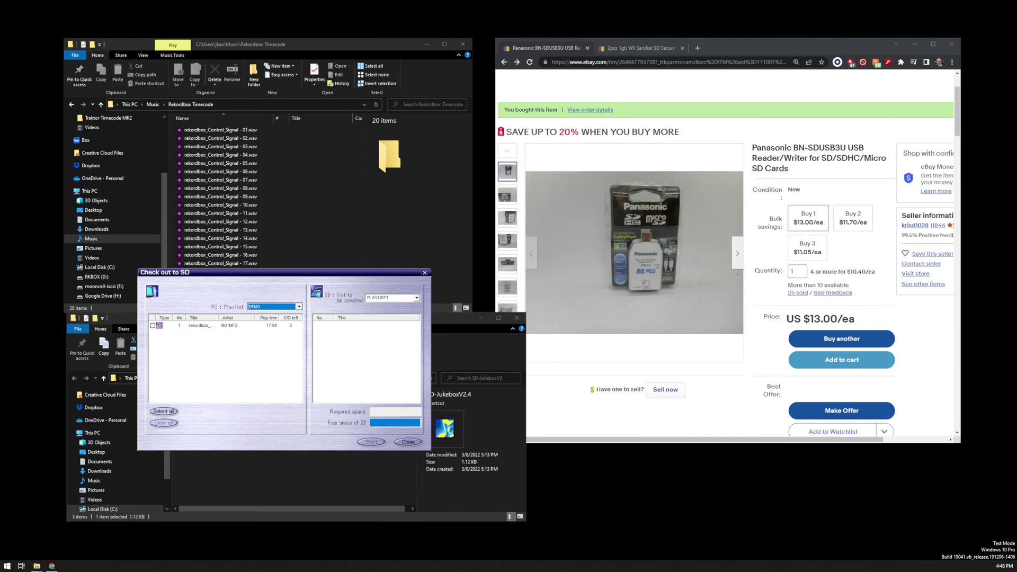
left_click(299, 307)
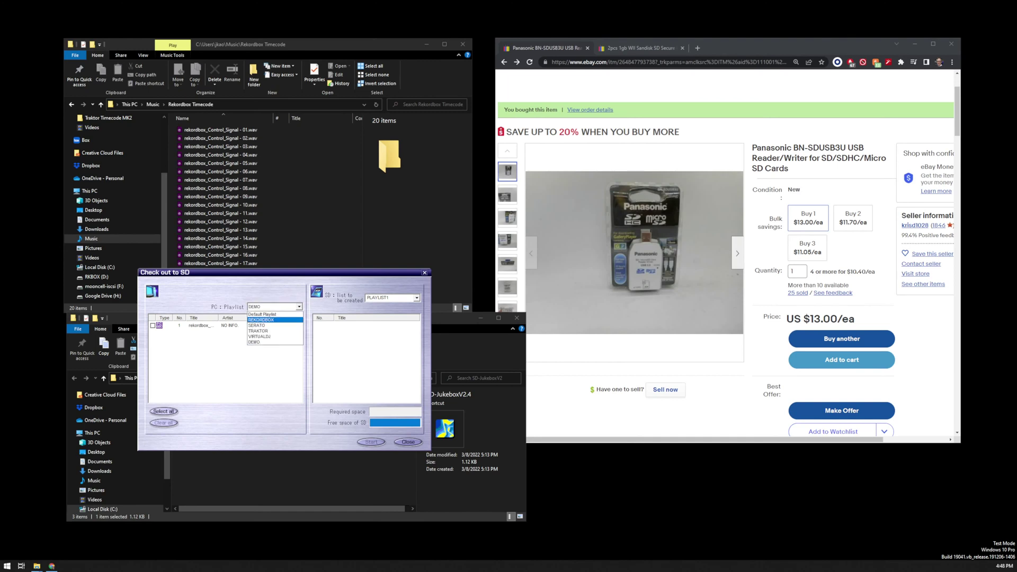
left_click(273, 320)
left_click(299, 307)
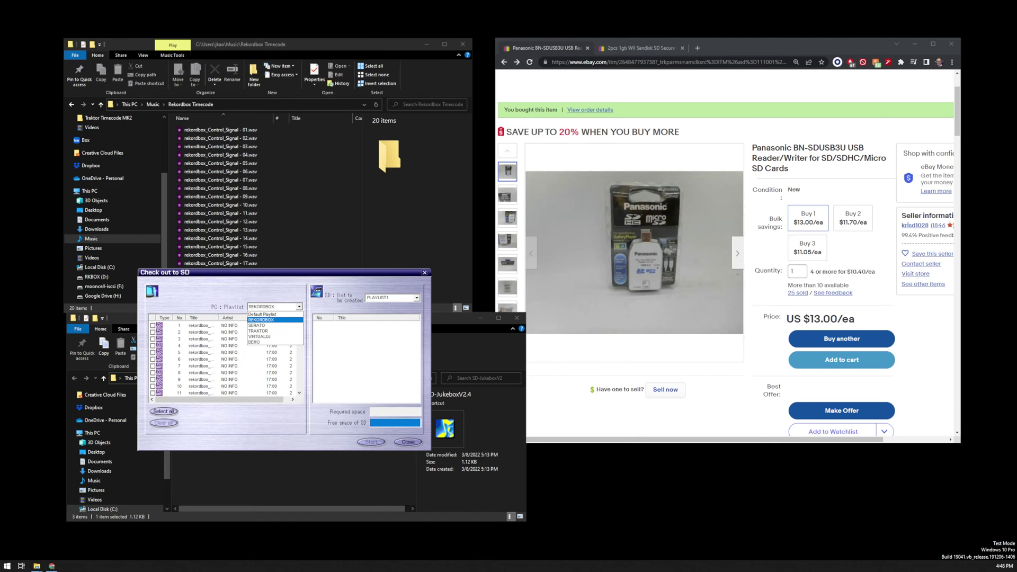
left_click(265, 342)
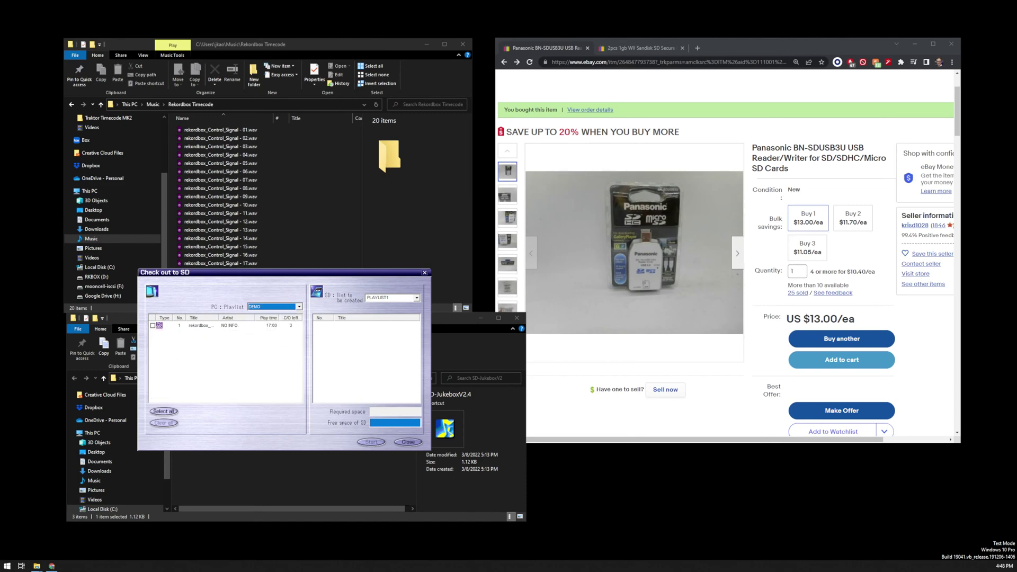
Write rekordbox_Control_Signal - 01 to the SD card, acknowledge completion, and close the checkout window.
left_click(163, 412)
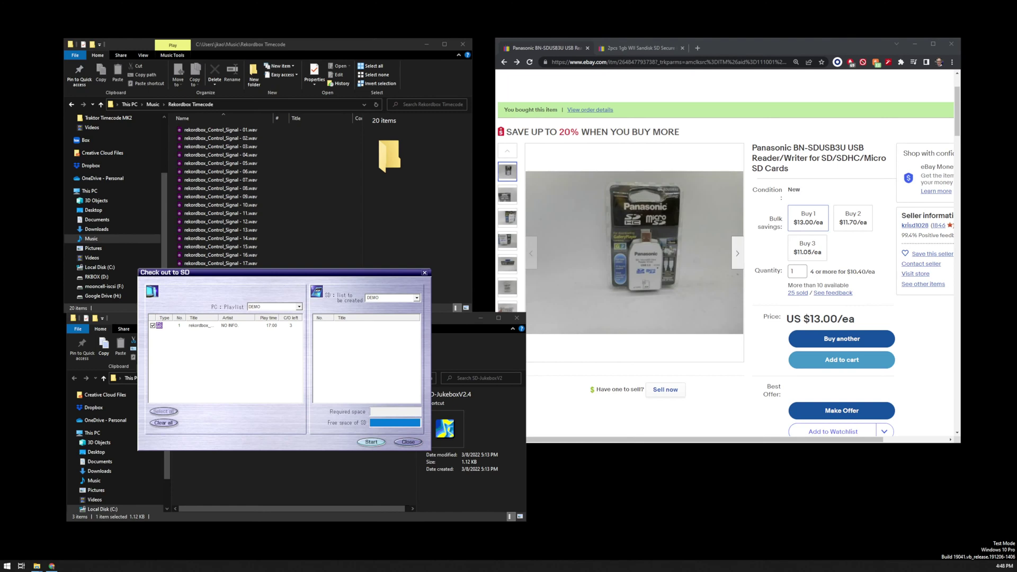
left_click(230, 325)
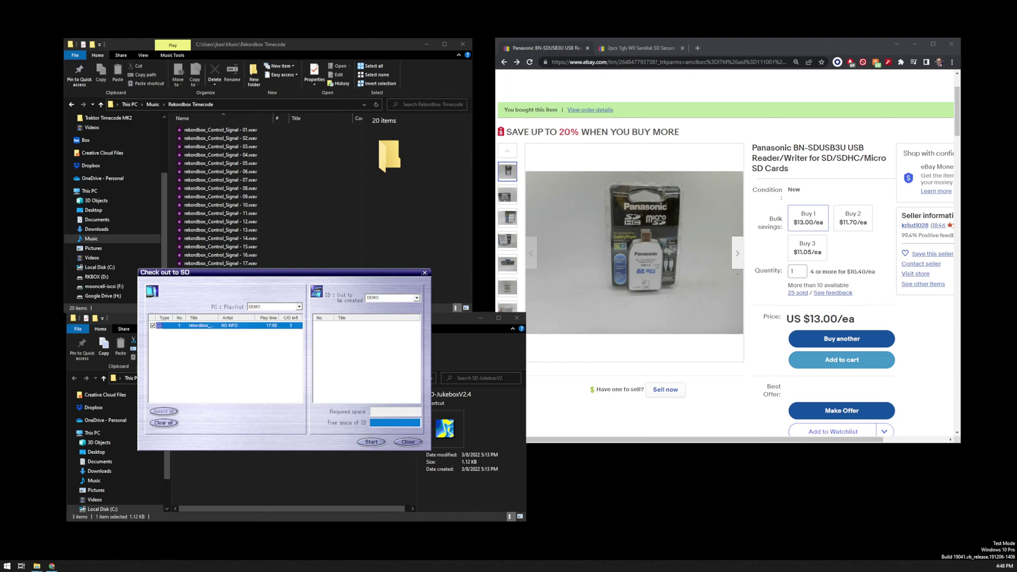
left_click(371, 442)
key("Return")
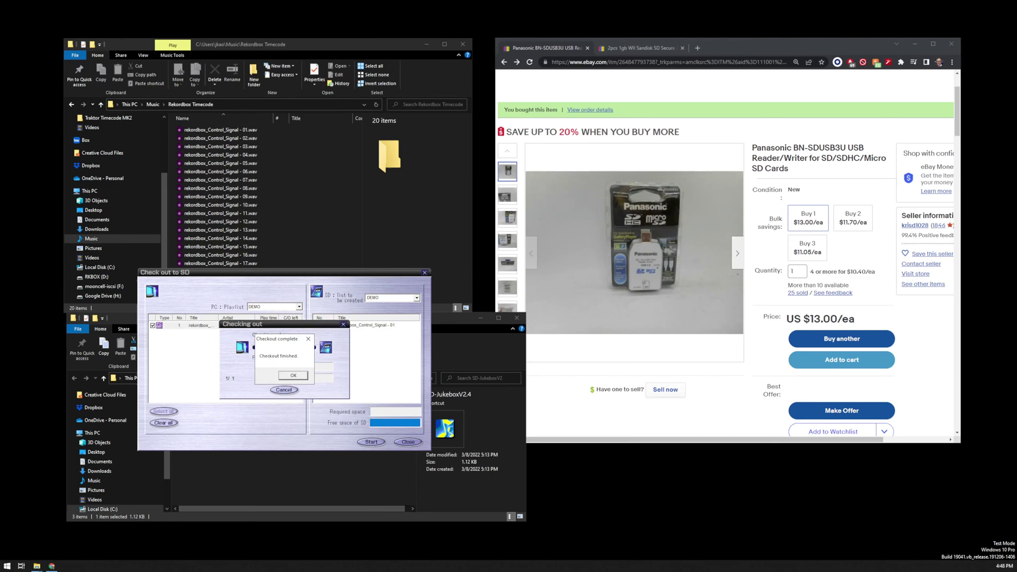
key("Return")
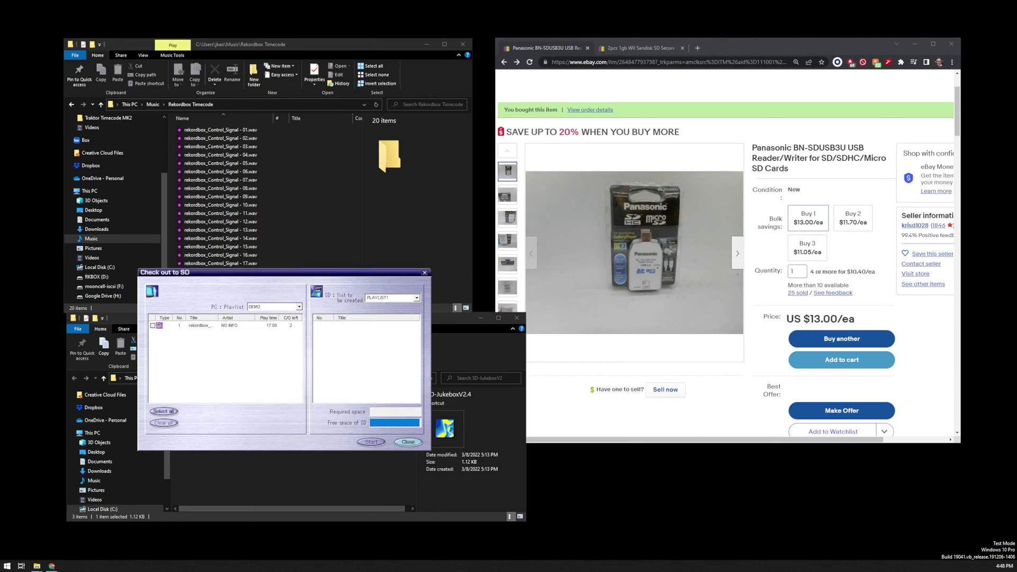
left_click(408, 442)
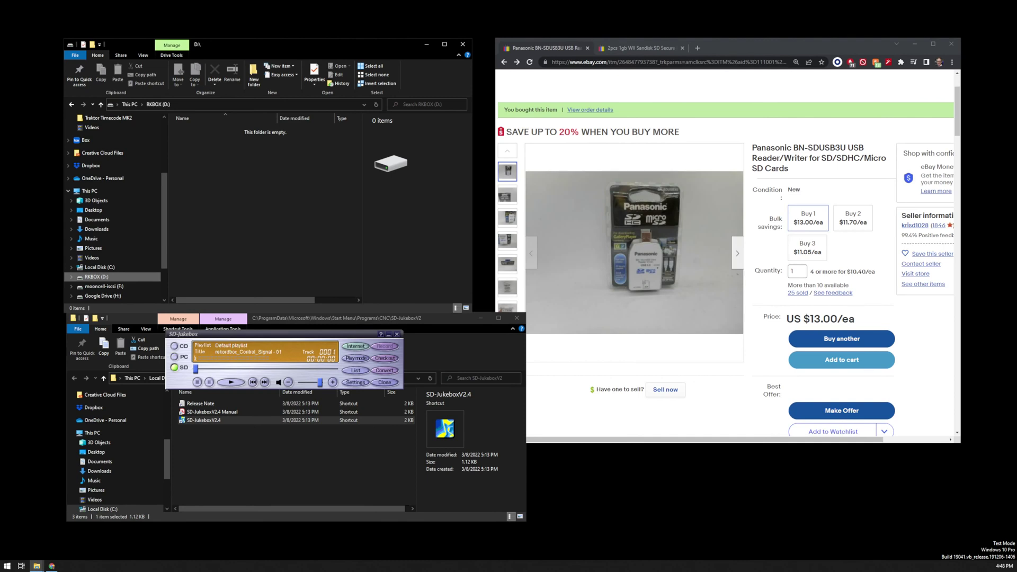
Check that the card's DEMO playlist holds rekordbox_Control_Signal - 01, then switch the player to PC mode.
left_click(286, 334)
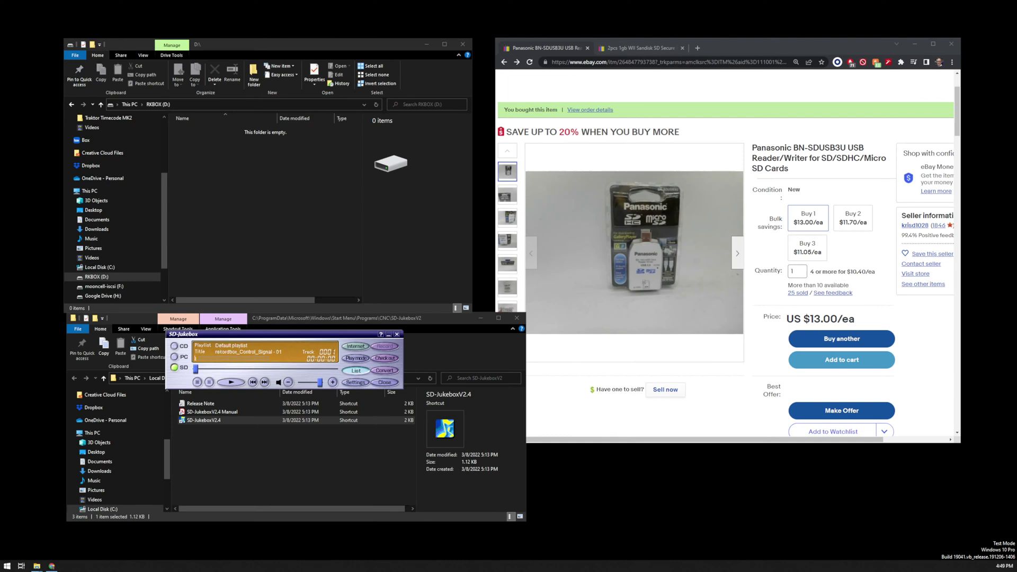
left_click(356, 370)
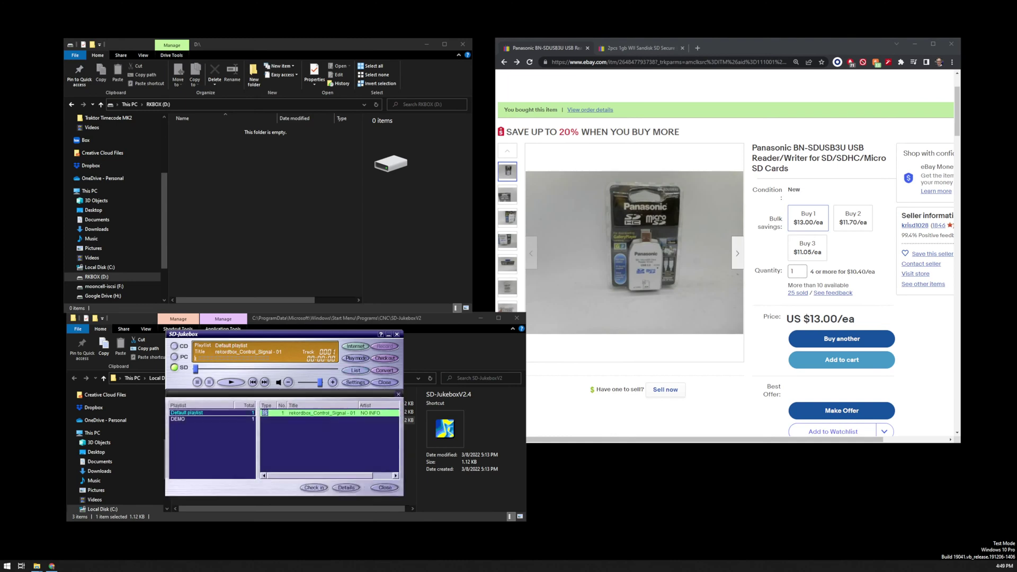
left_click(180, 419)
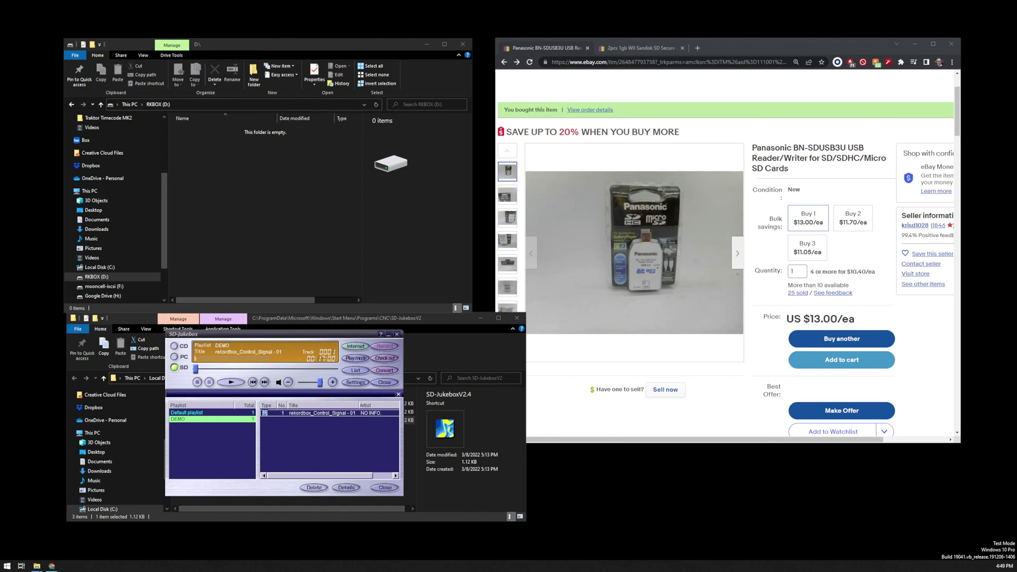
left_click(385, 487)
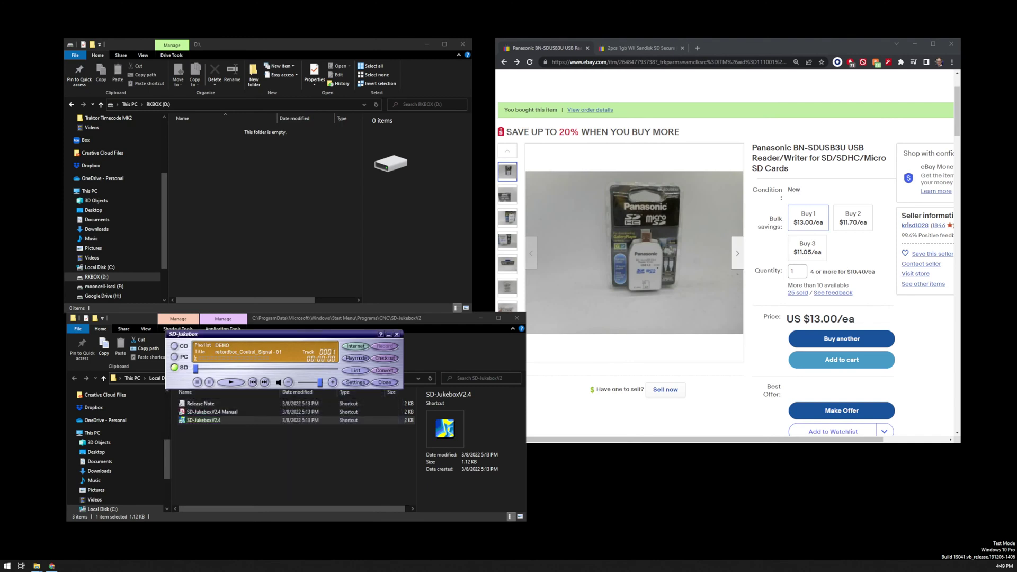
left_click(174, 357)
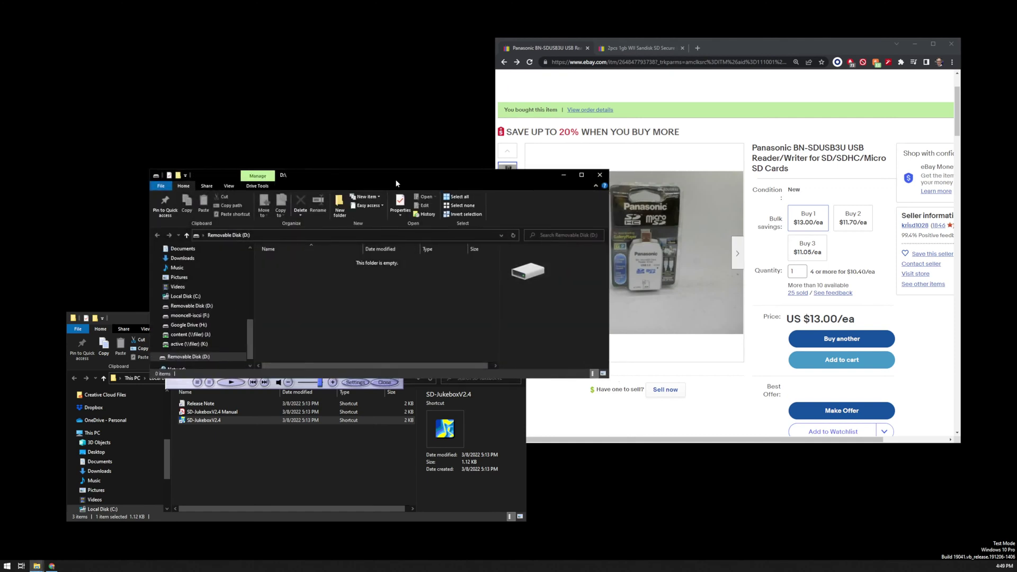
Quick-format Removable Disk (D:) as FAT with volume label DEMO, confirming the erase warning.
left_click_drag(405, 182, 342, 74)
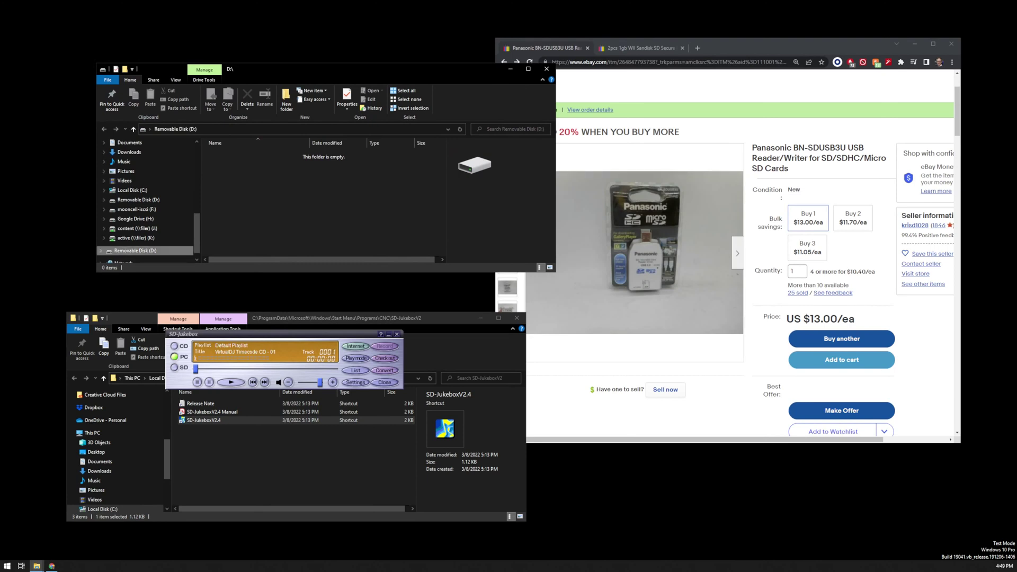
right_click(150, 250)
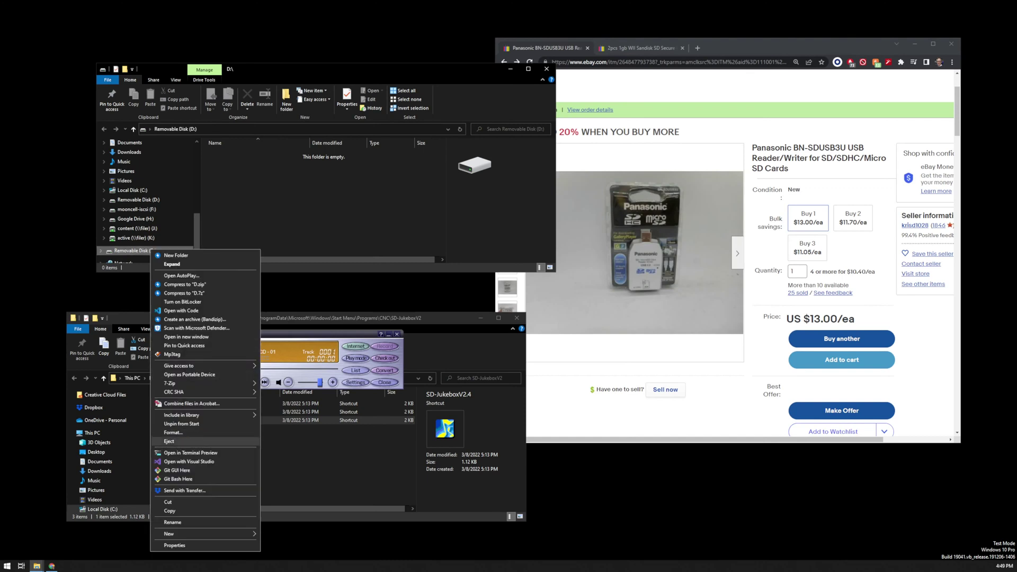
left_click(173, 432)
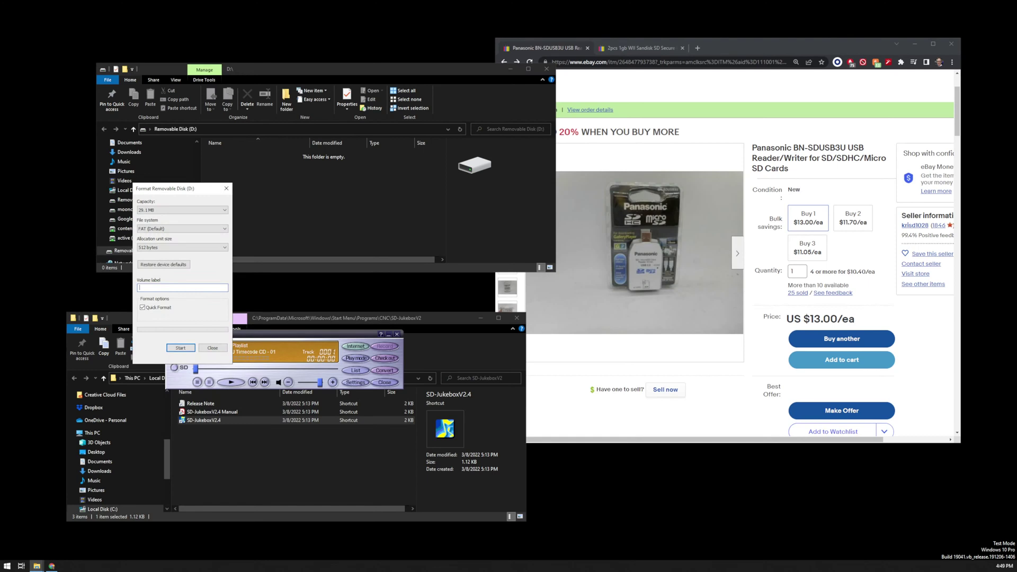
type("DEMO")
key("Return")
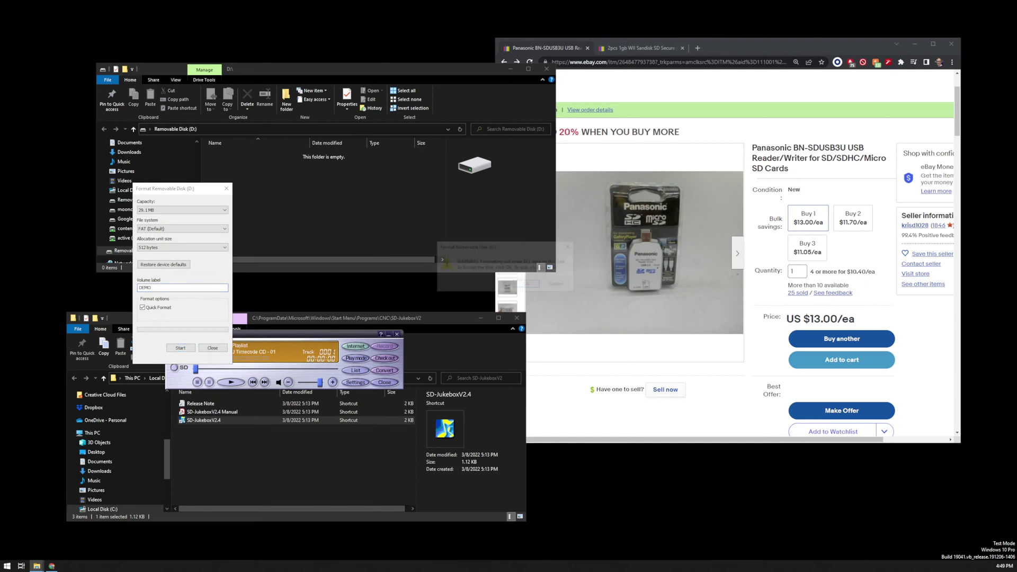
key("Return")
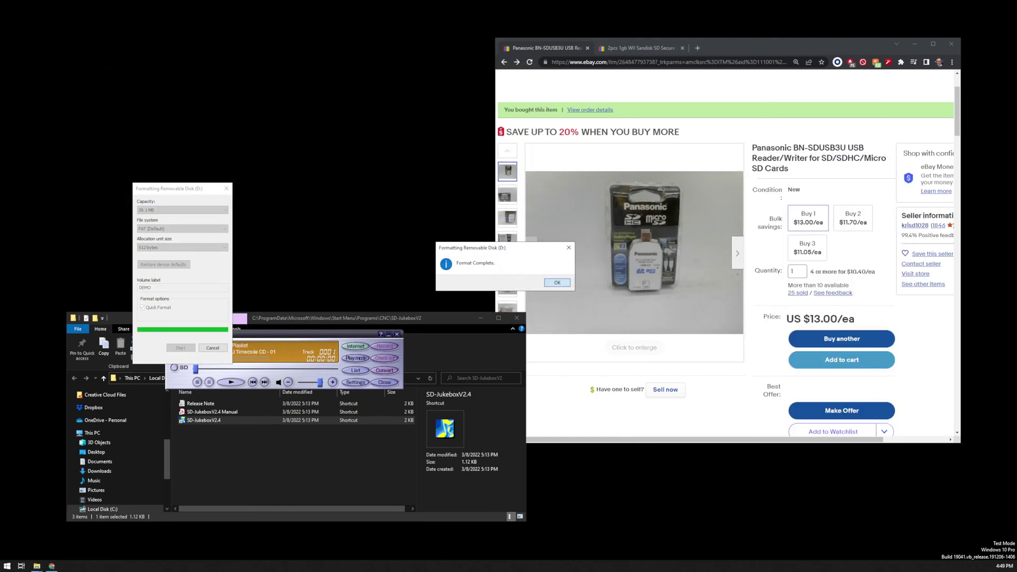
key("Return")
key("Escape")
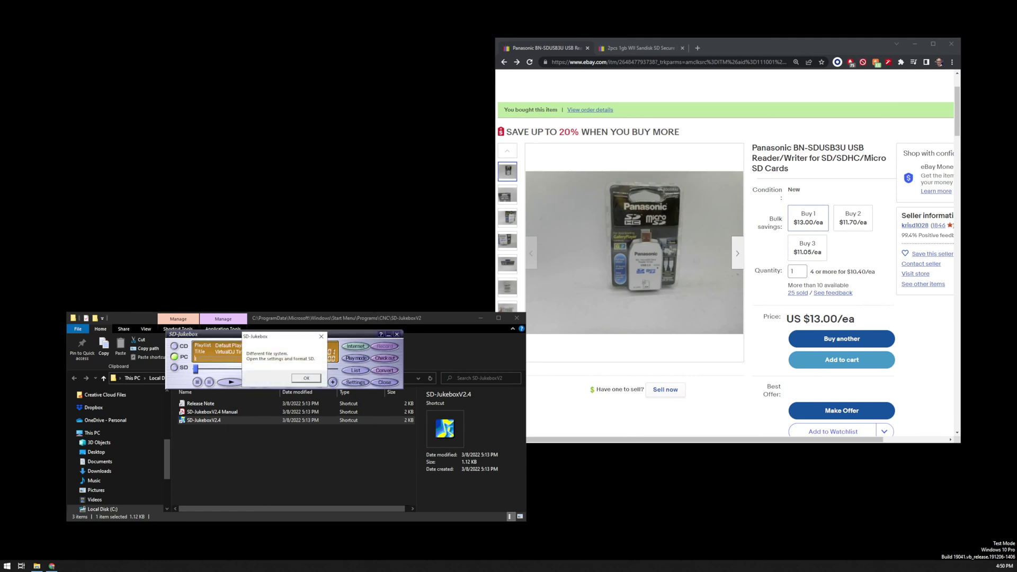
Try formatting the SD card from the jukebox Settings, which fails with an in-use error.
left_click(306, 378)
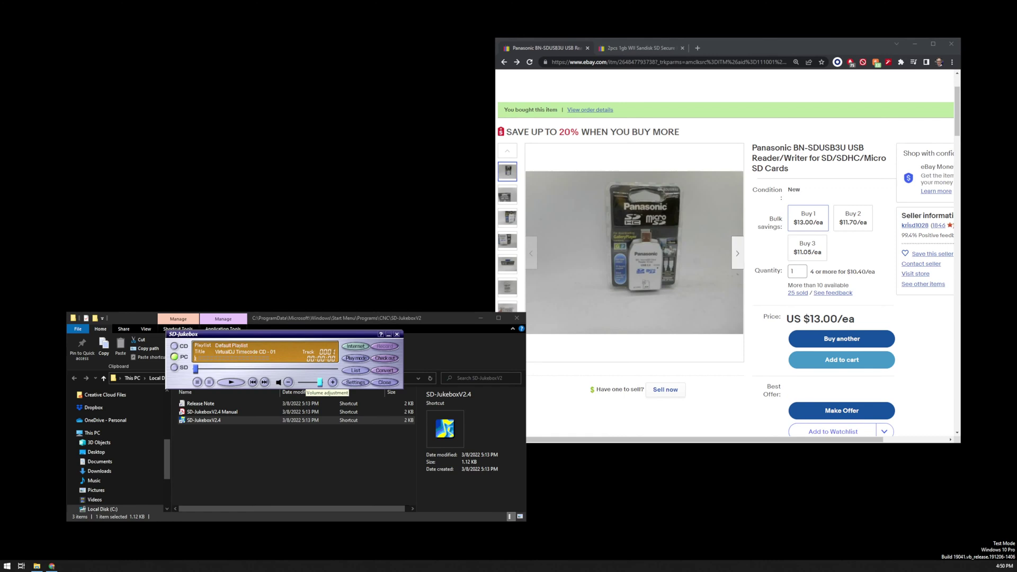
left_click(355, 382)
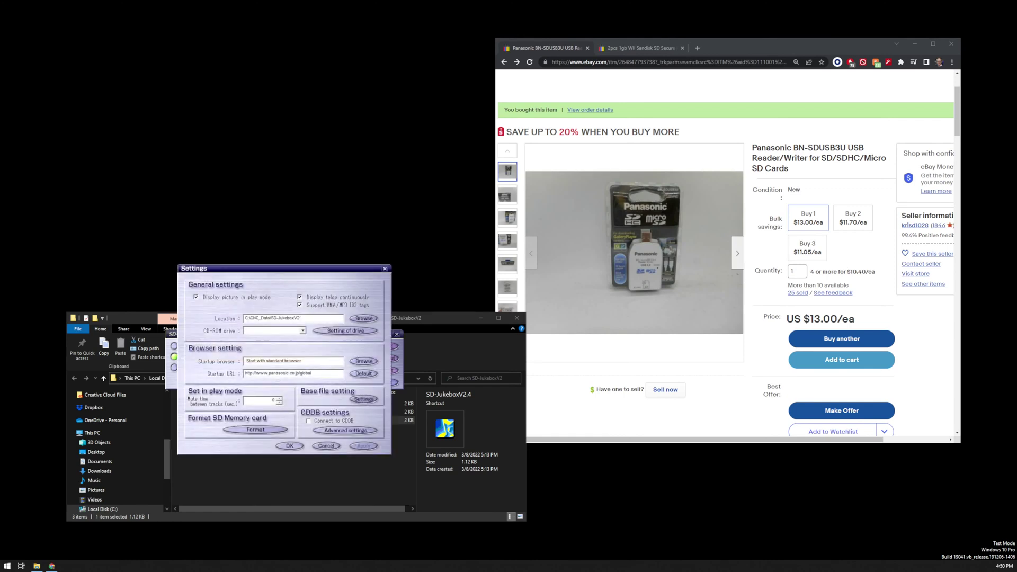
left_click(255, 430)
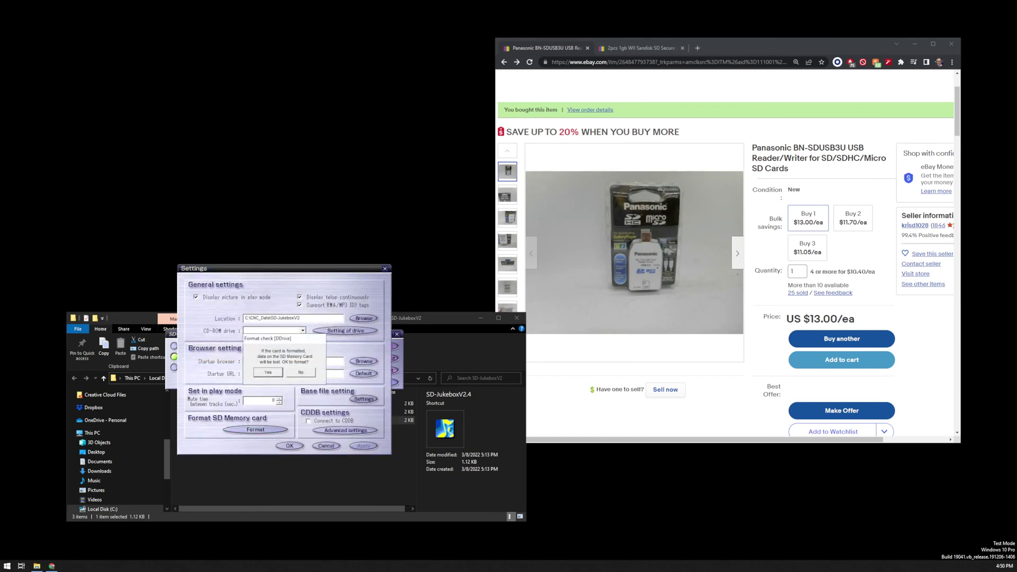
left_click(268, 372)
left_click(269, 379)
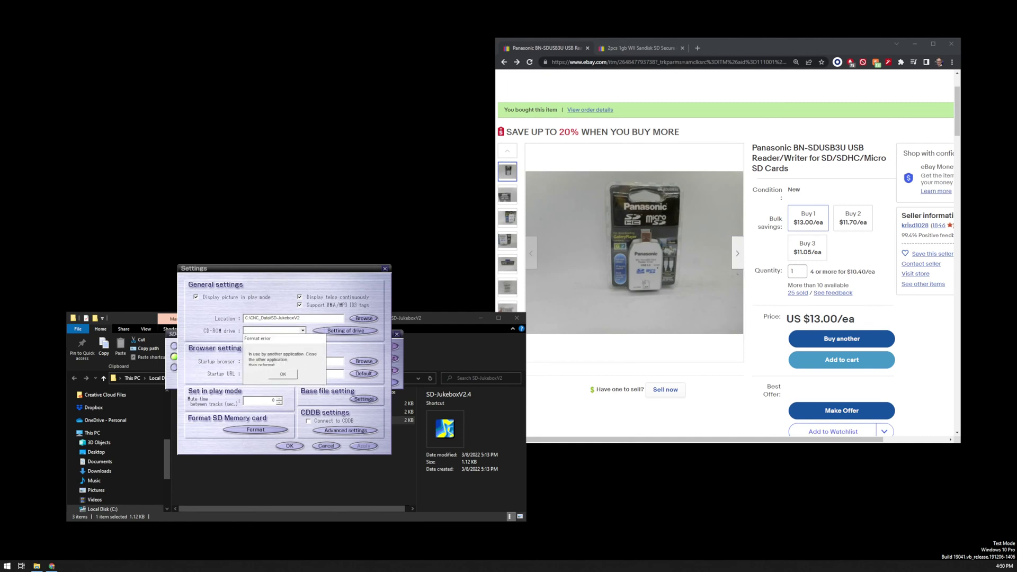
key("Return")
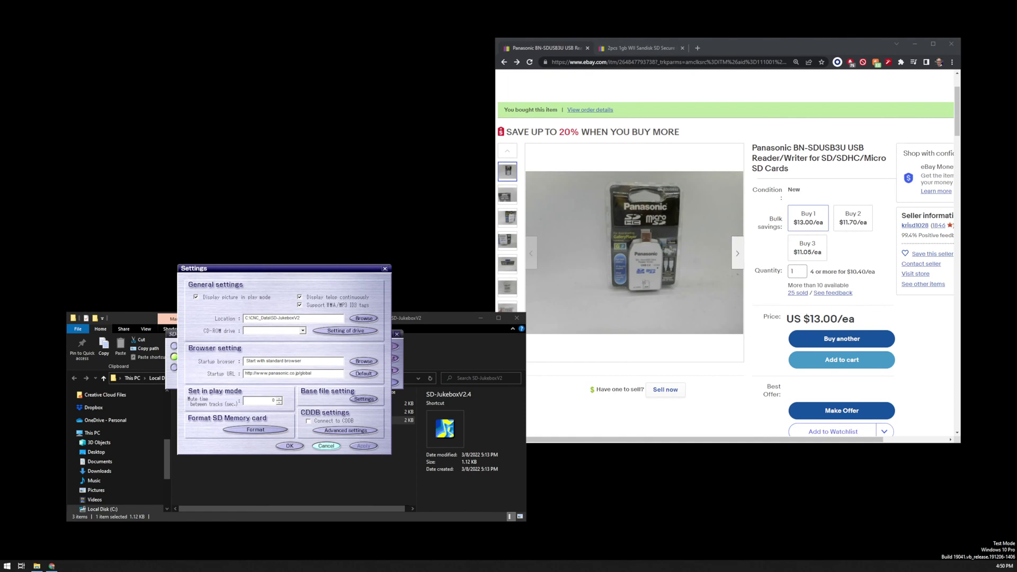
Cancel the settings and view the eBay 2pcs 1gb Wii SD listing.
left_click(326, 446)
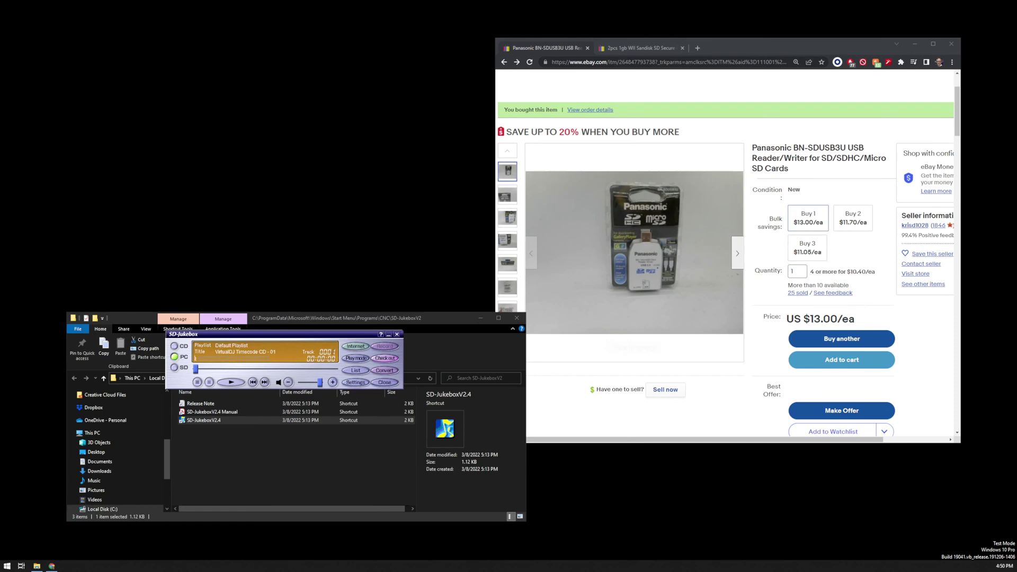
left_click(641, 48)
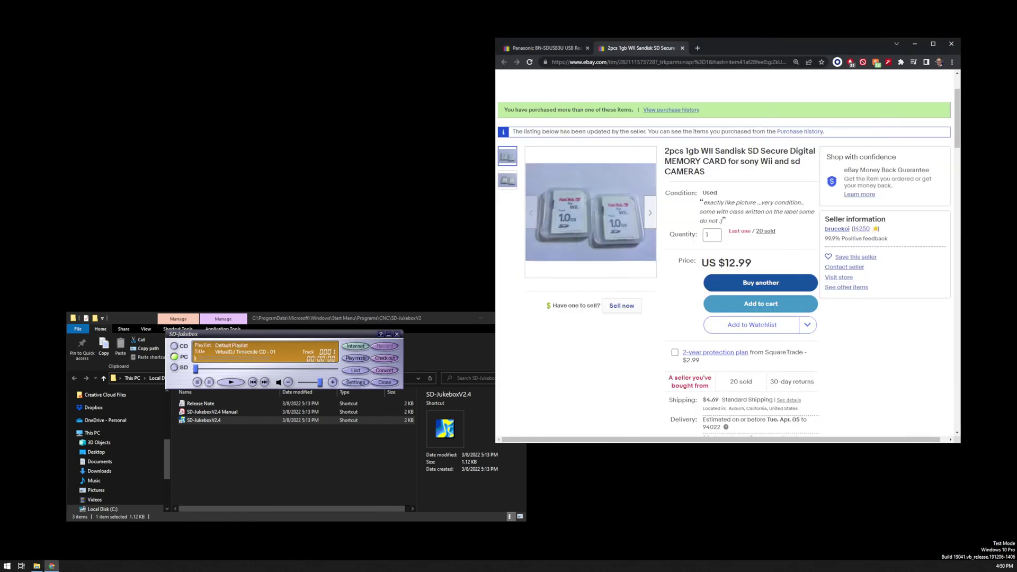
left_click(285, 334)
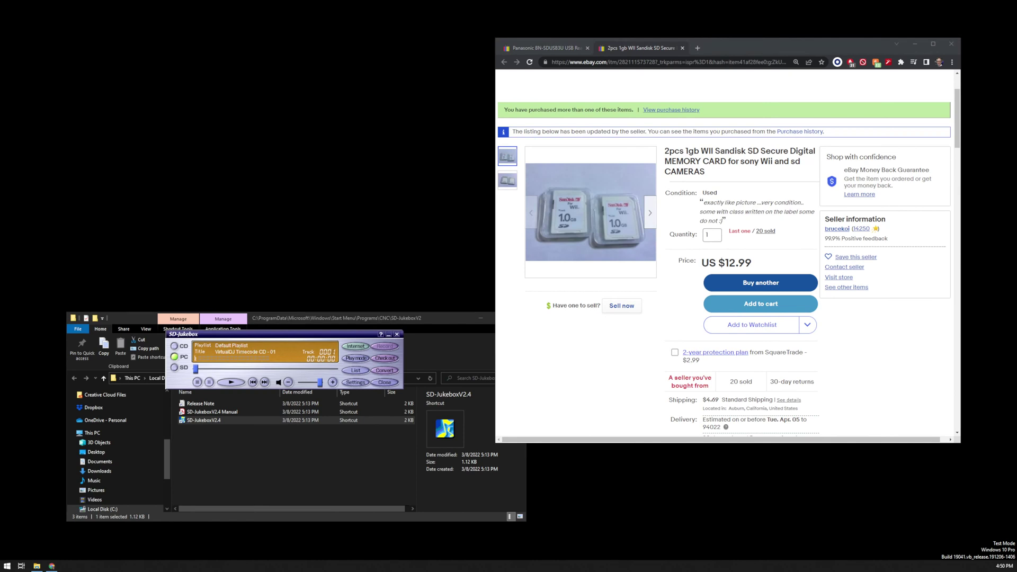
Switch the player to the SD card source and dismiss the 'Different file system' warning.
left_click(173, 367)
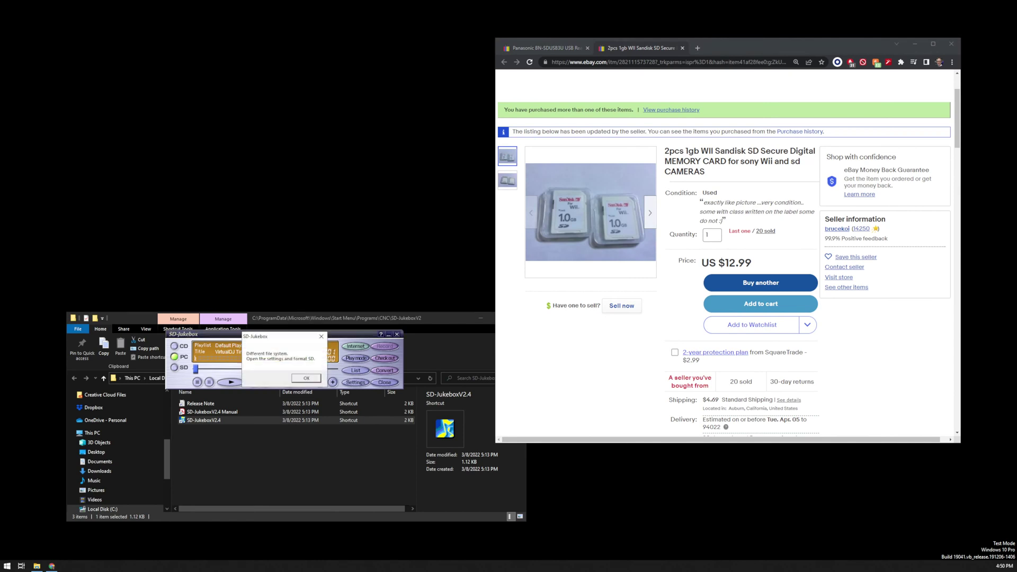
key("Return")
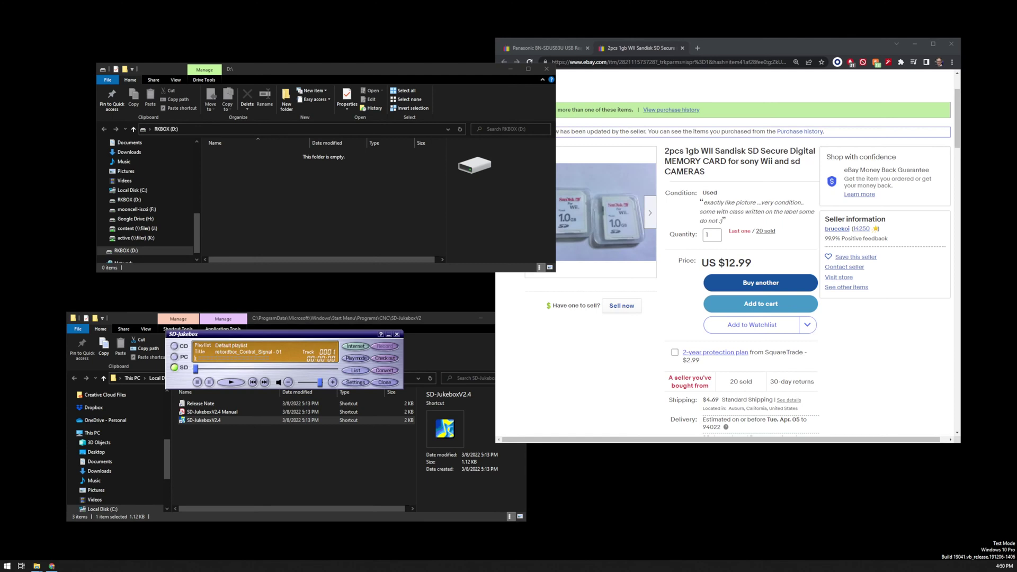
Load the card's DEMO playlist, holding rekordbox_Control_Signal - 01, into the player.
left_click(355, 370)
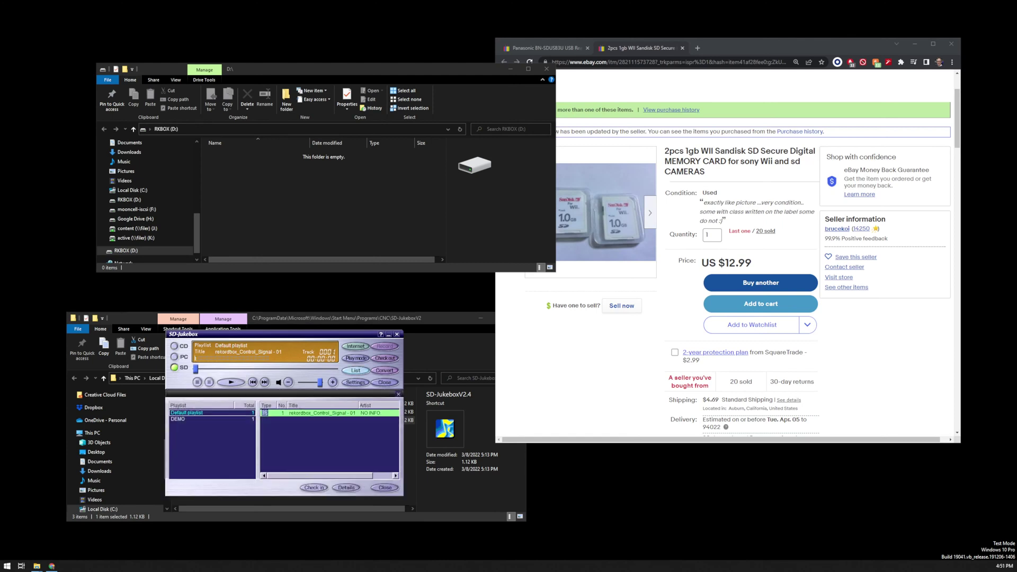
left_click(329, 448)
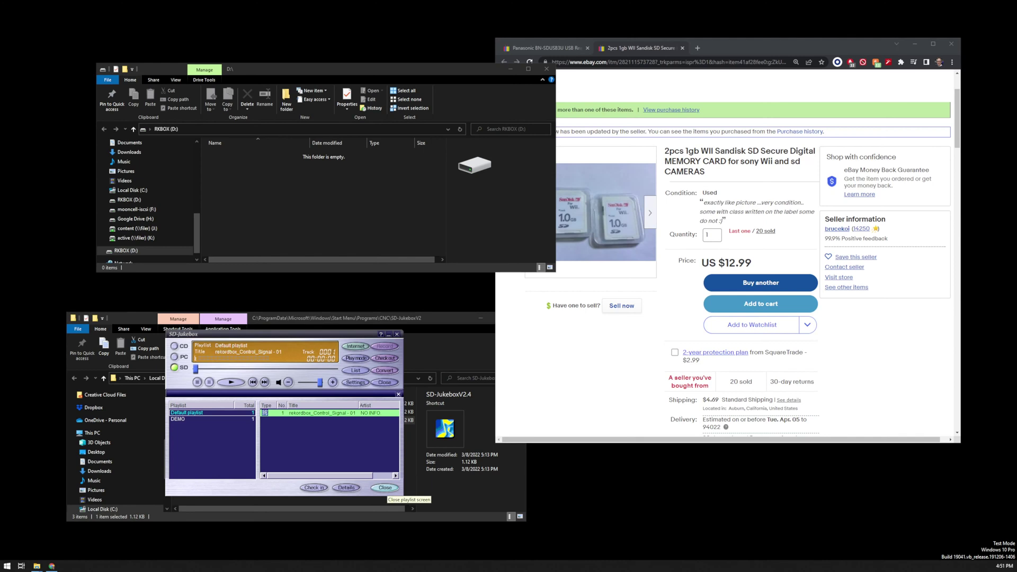
left_click(386, 488)
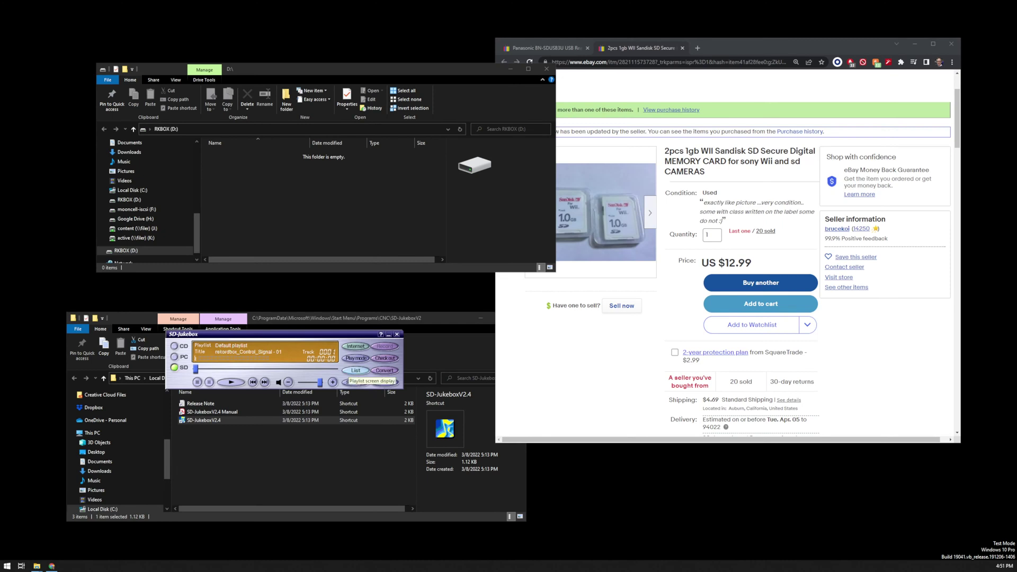
left_click(355, 370)
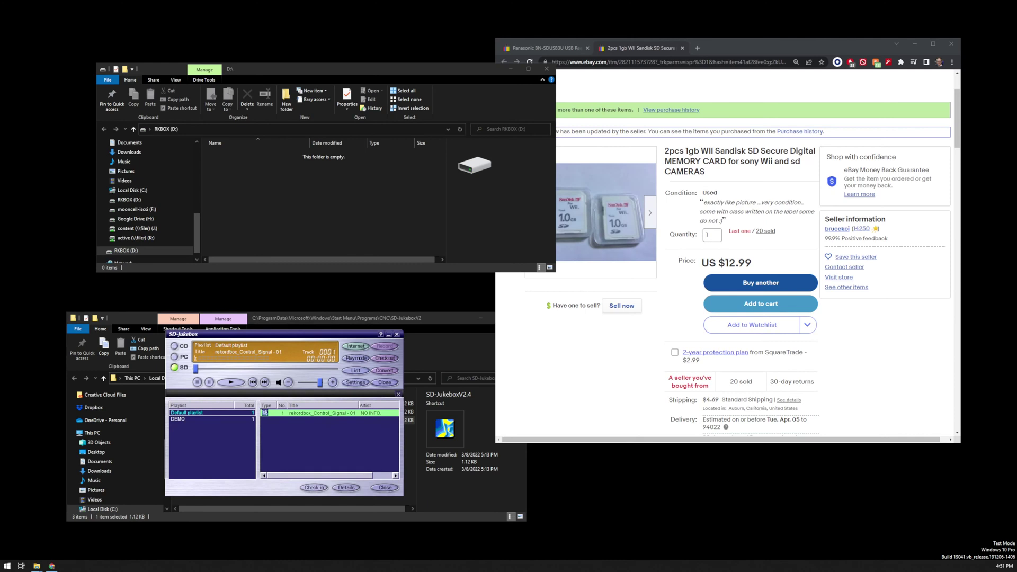
left_click(180, 419)
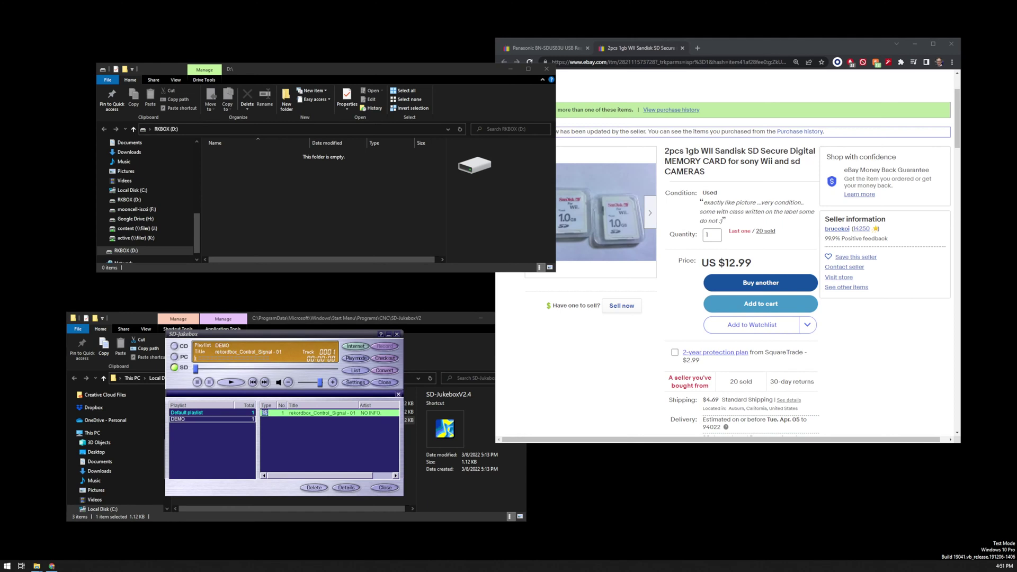
left_click(385, 488)
left_click(174, 346)
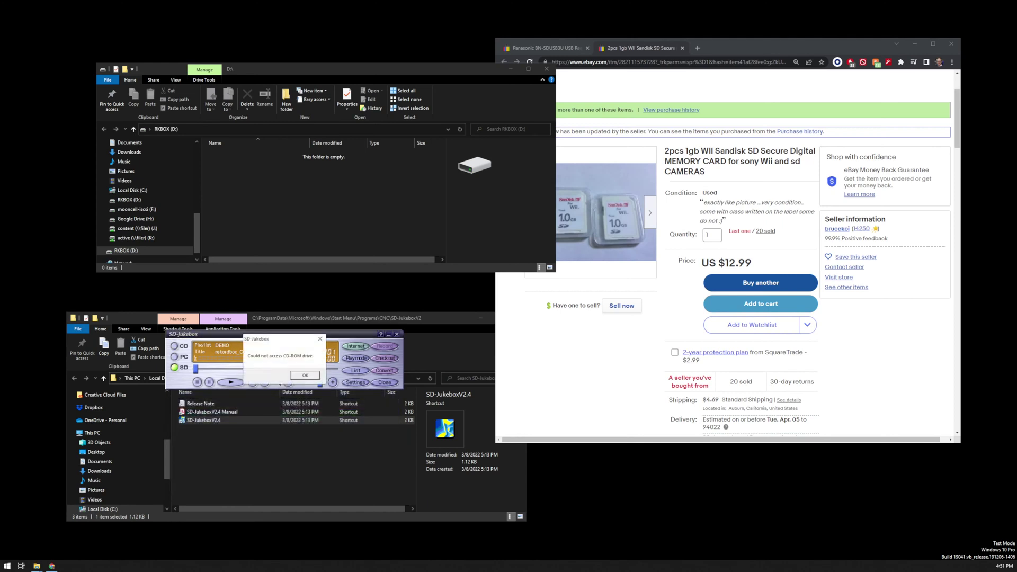
key("Return")
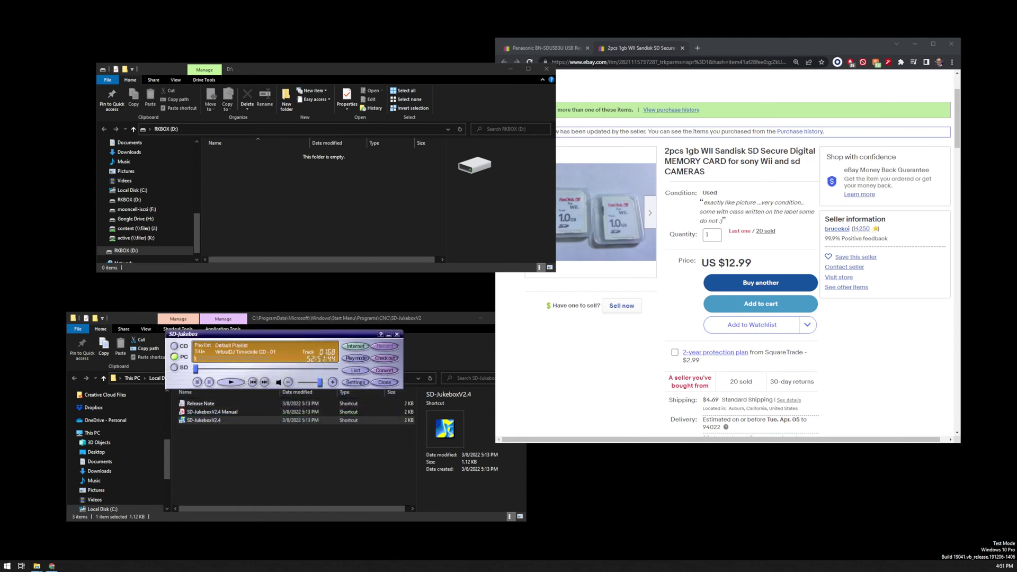
left_click(355, 371)
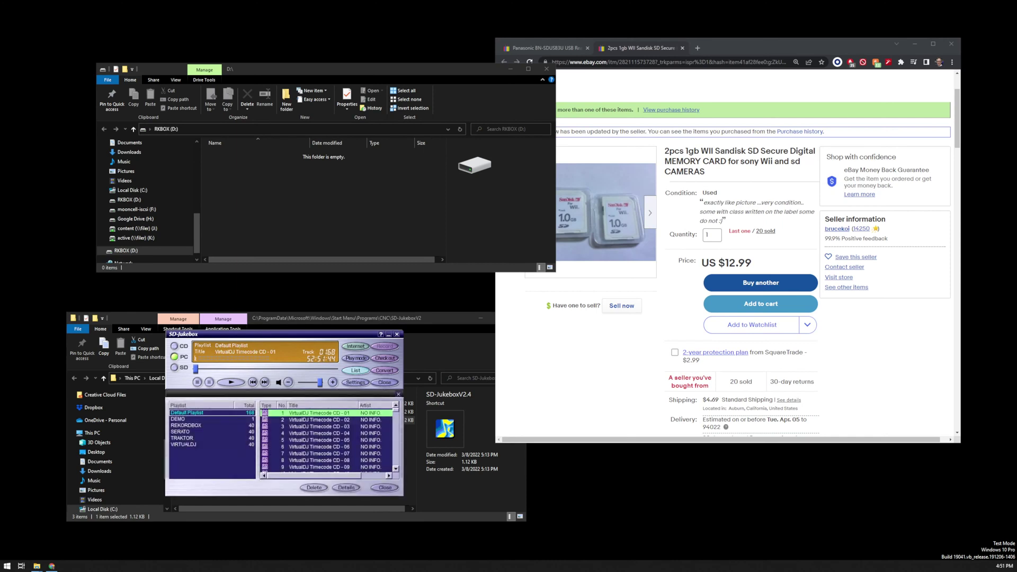
left_click(178, 419)
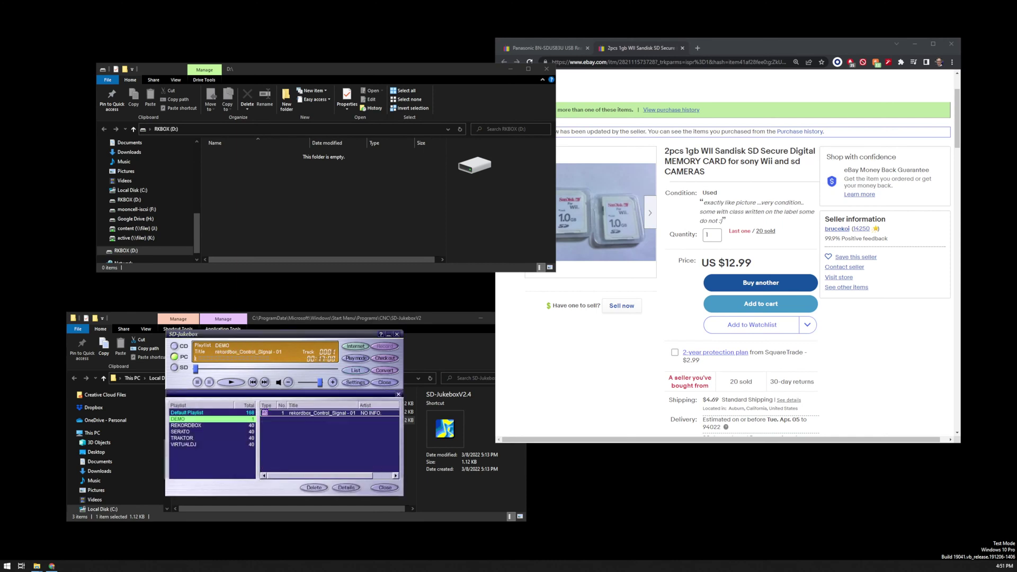
double_click(322, 413)
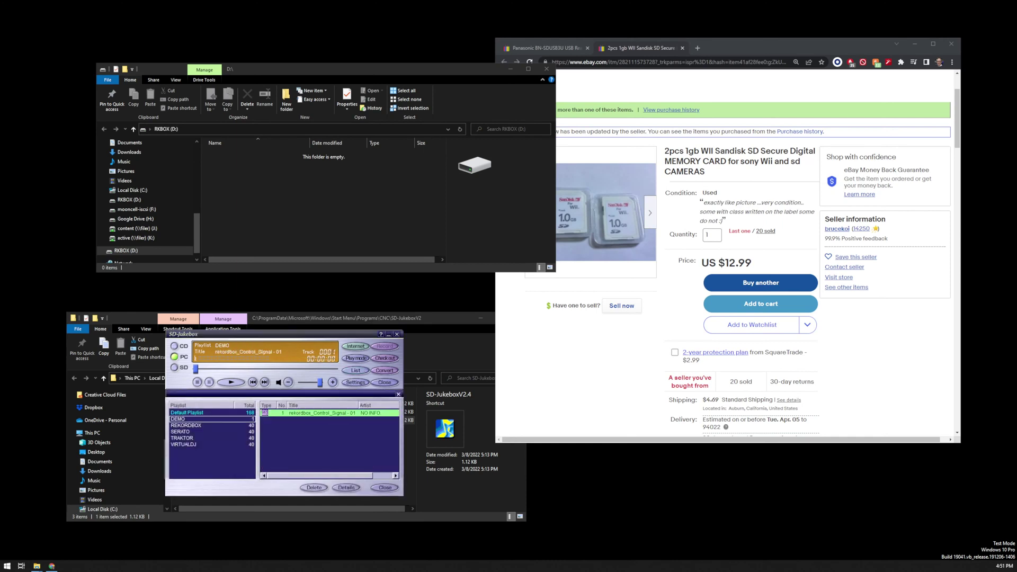
left_click_drag(328, 475, 348, 476)
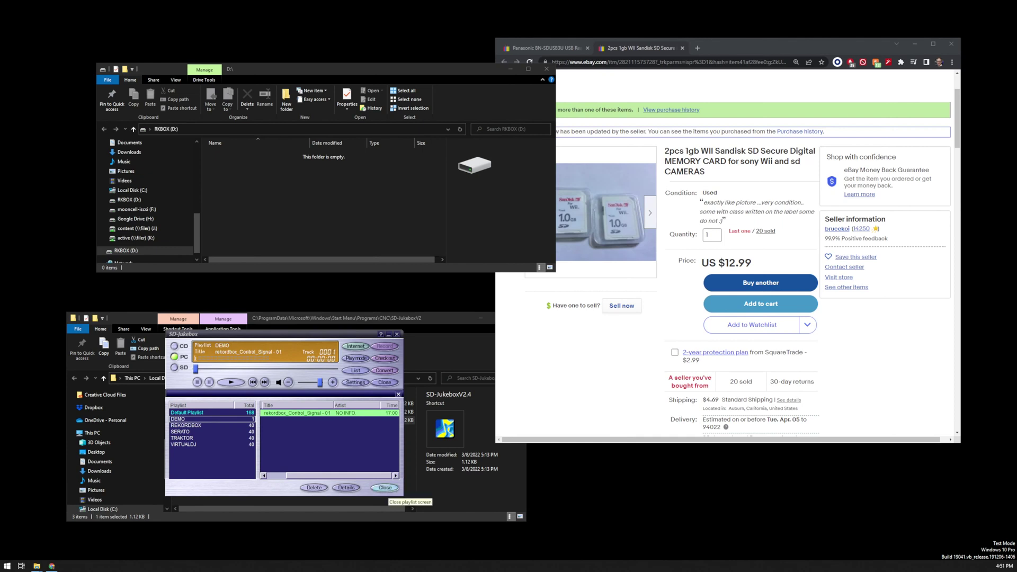
left_click(385, 487)
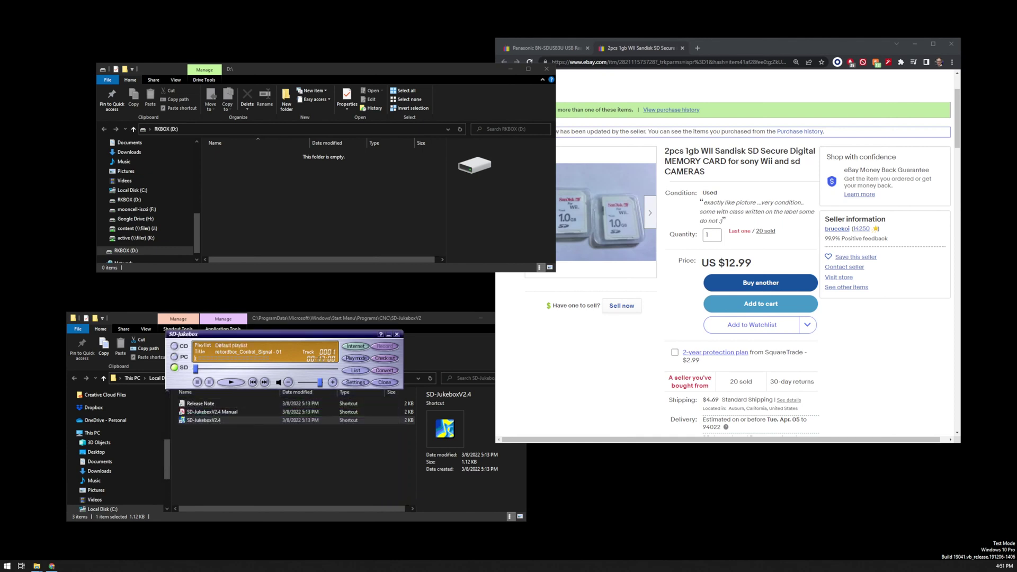
left_click(386, 359)
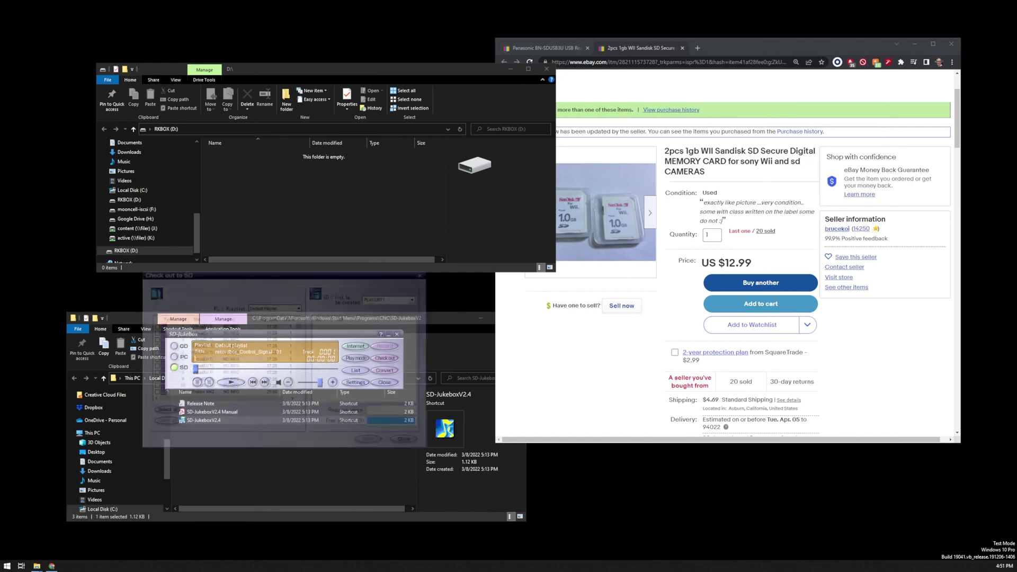
left_click(299, 306)
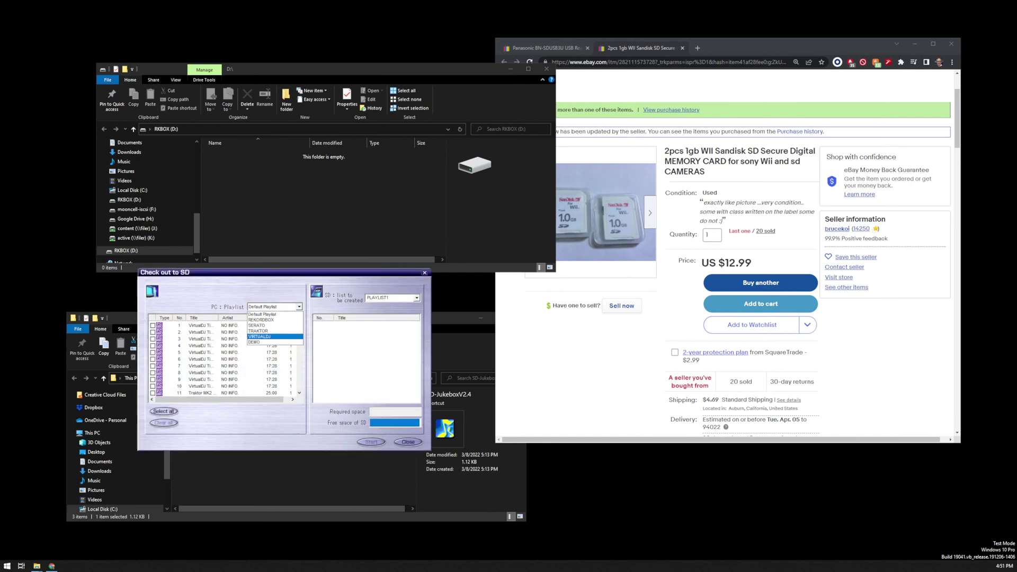
left_click(275, 343)
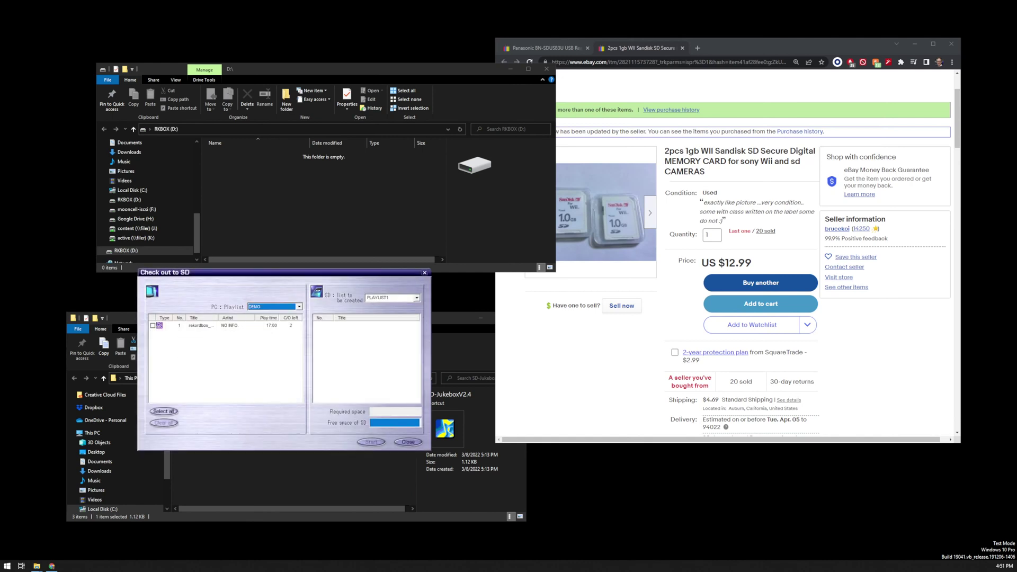
left_click(153, 326)
left_click(408, 442)
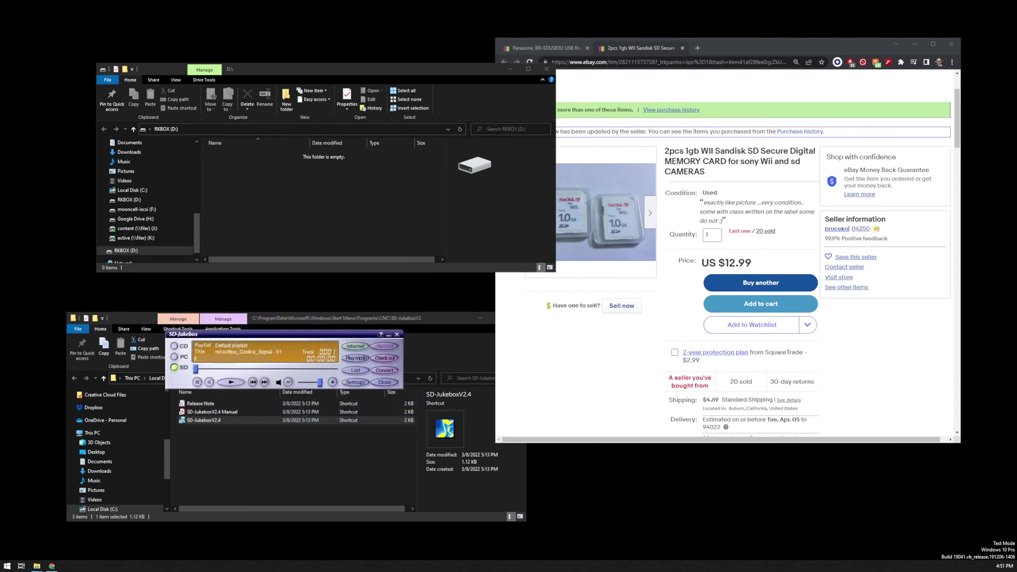
Check the SD card's tracks back in, confirming Yes, leaving NO PLAYLIST and NO TITLE.
left_click(356, 370)
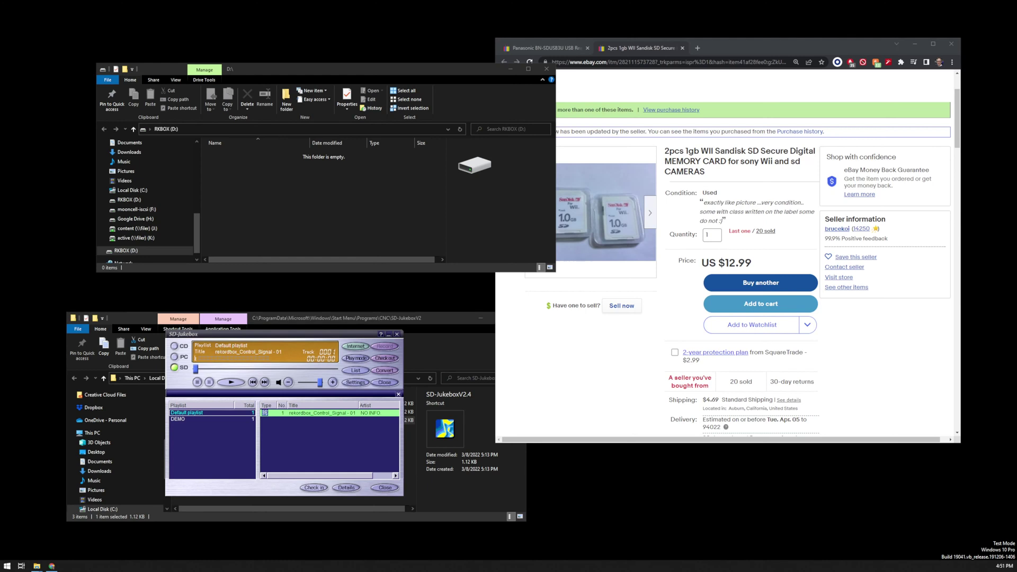
left_click(314, 488)
key("Return")
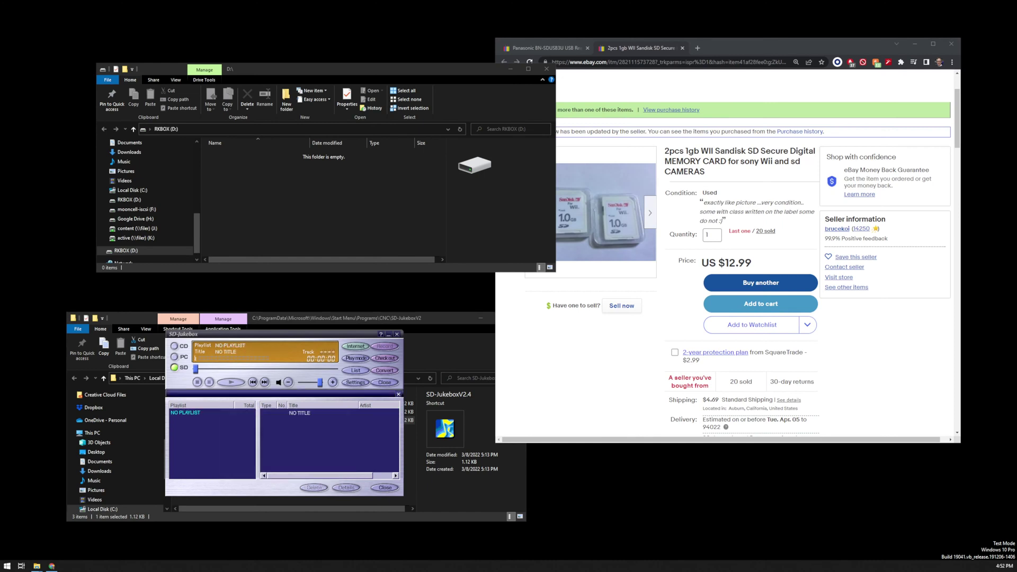
left_click(386, 487)
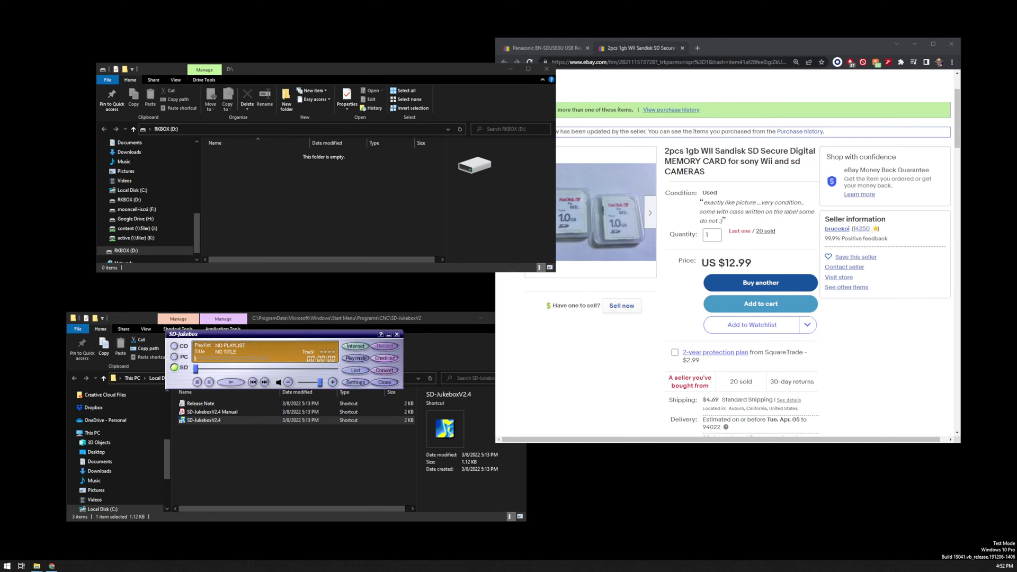
Pick the PC's REKORDBOX playlist, tick all 40 tracks, and target the SD list REKORDBOX.
left_click(385, 358)
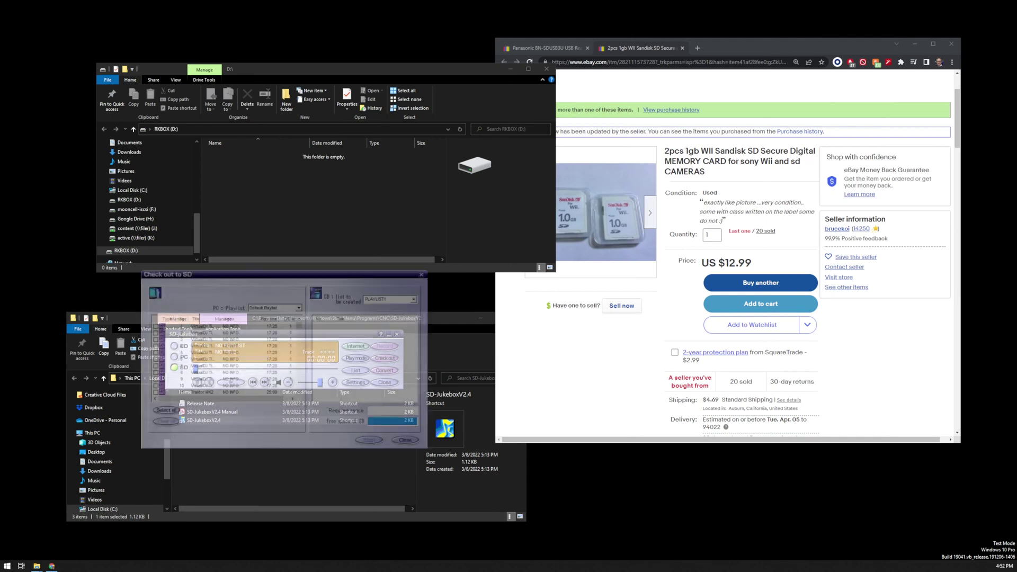
left_click(299, 307)
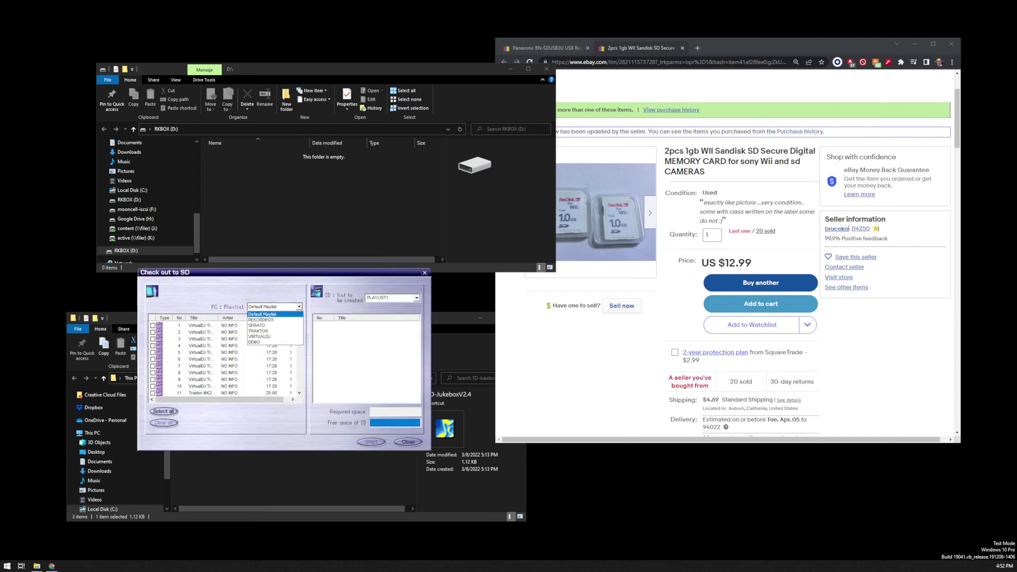
left_click(274, 320)
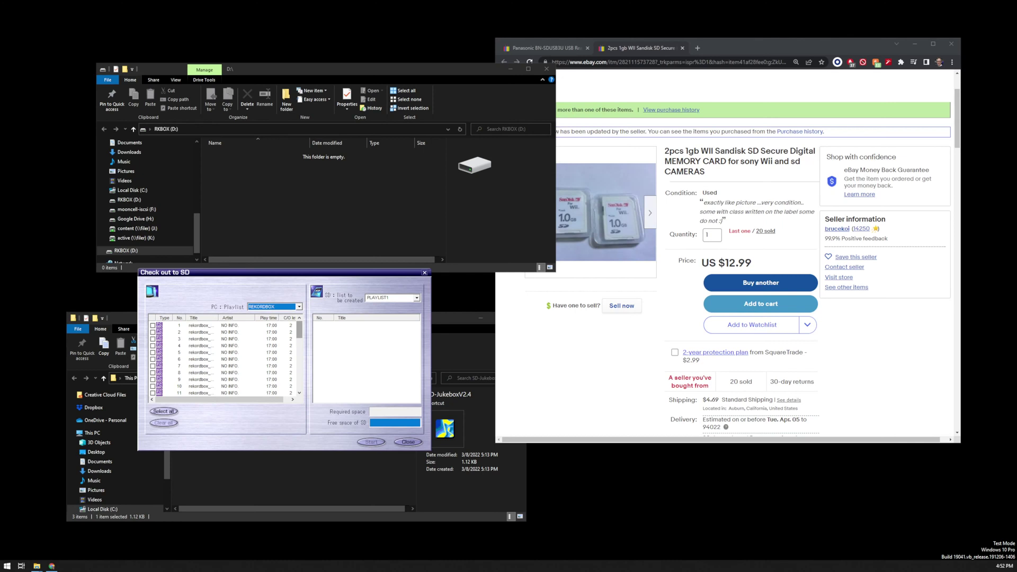
left_click_drag(299, 330, 299, 381)
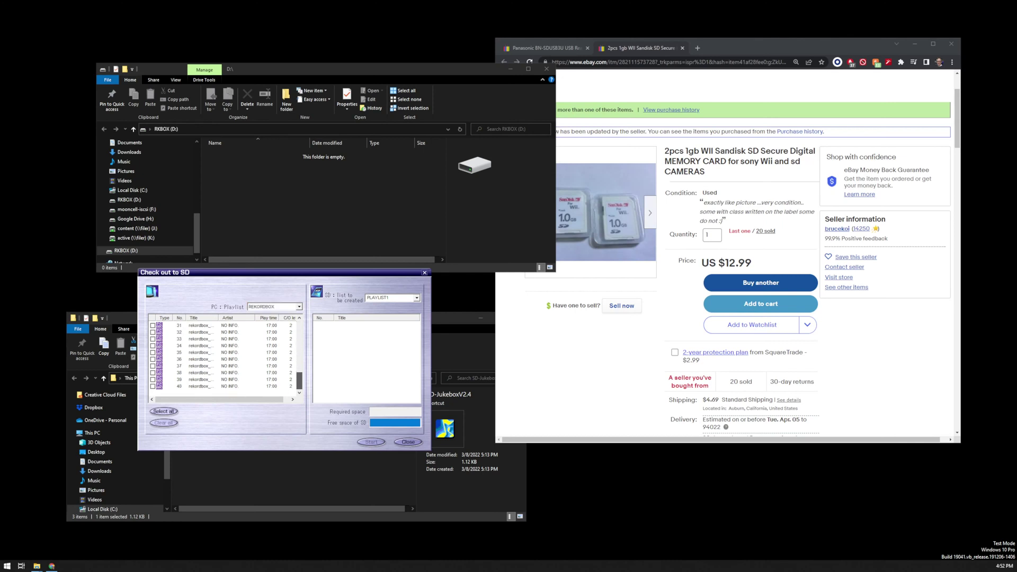
scroll(225, 358, "up", 10)
left_click(164, 412)
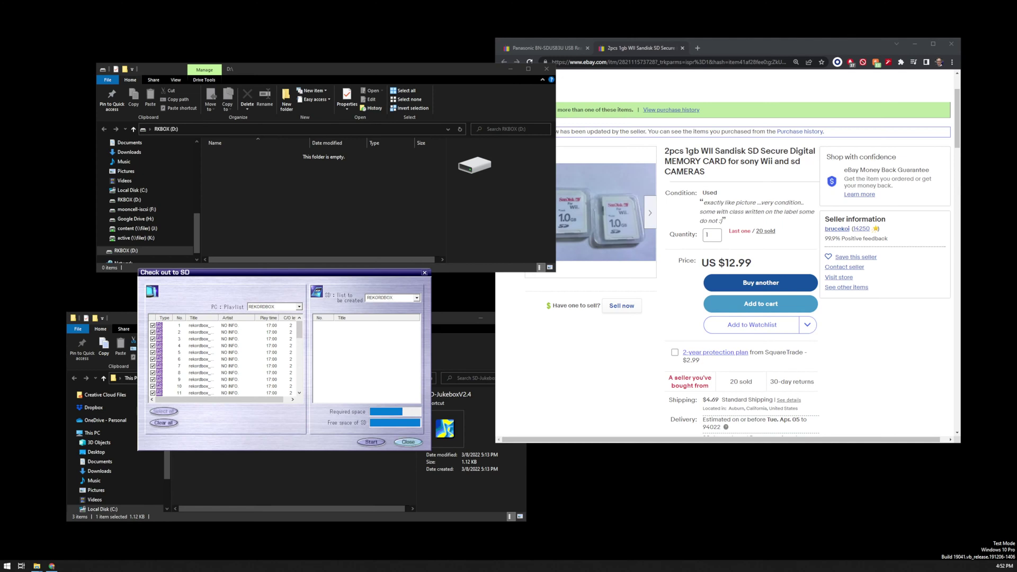
left_click(417, 298)
left_click(417, 297)
Start writing the 40 ticked REKORDBOX tracks to the SD card.
left_click(371, 442)
key("Return")
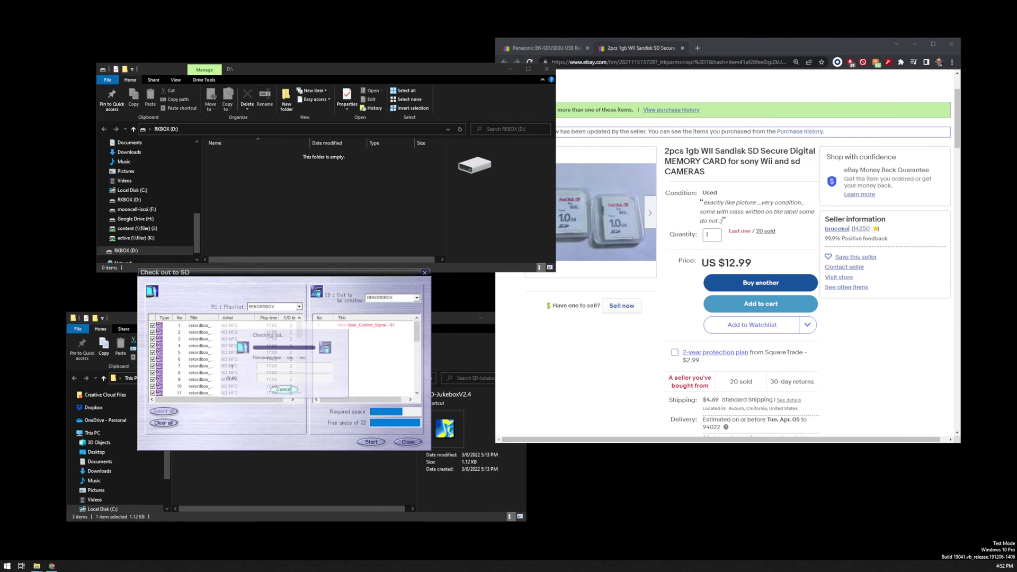